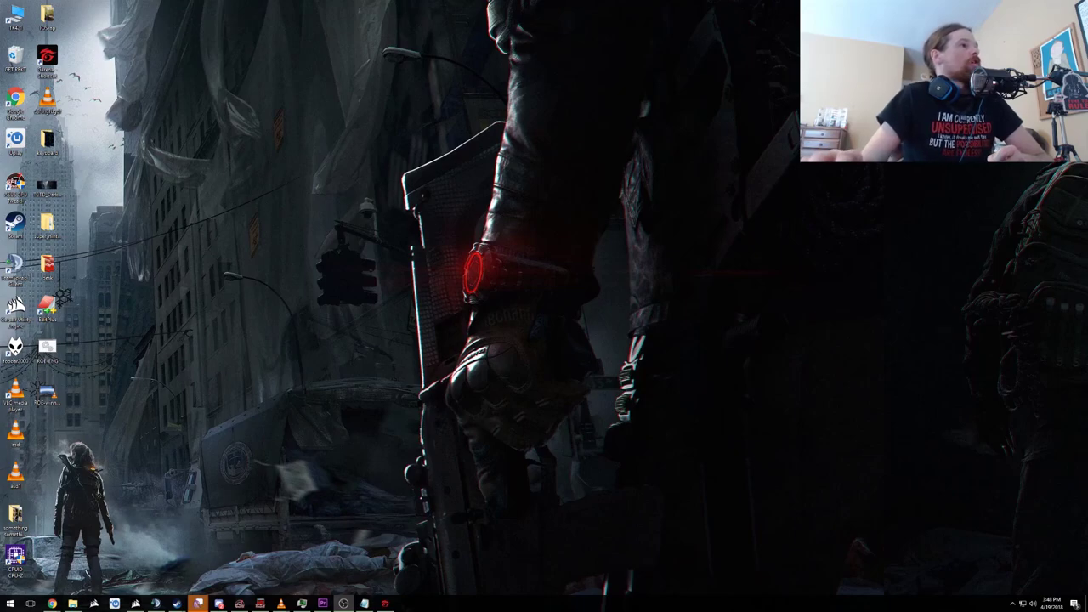
# Show the Process Hacker project page and the Garena PC download page in the browser, and put the browser away
pyautogui.moveTo(1087, 97); pyautogui.dragTo(664, 99)
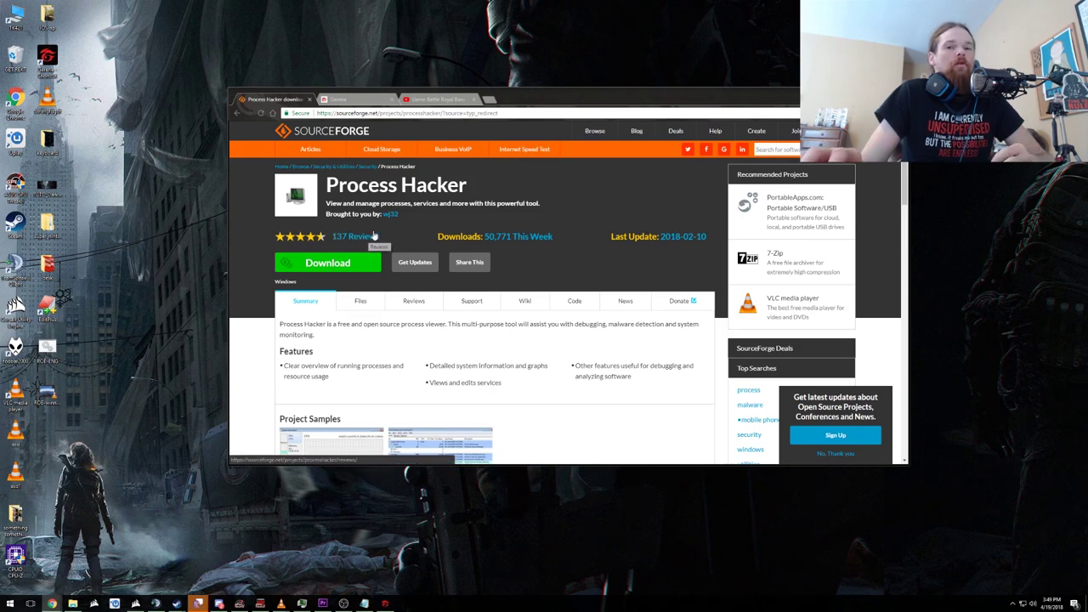
pyautogui.click(354, 100)
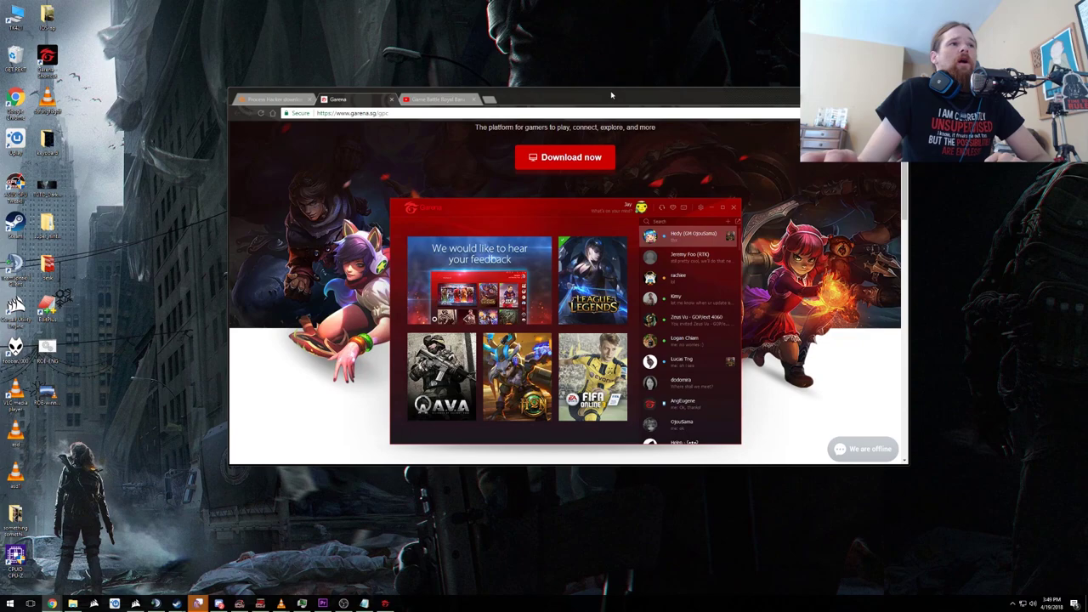
pyautogui.moveTo(618, 100); pyautogui.dragTo(0, 49)
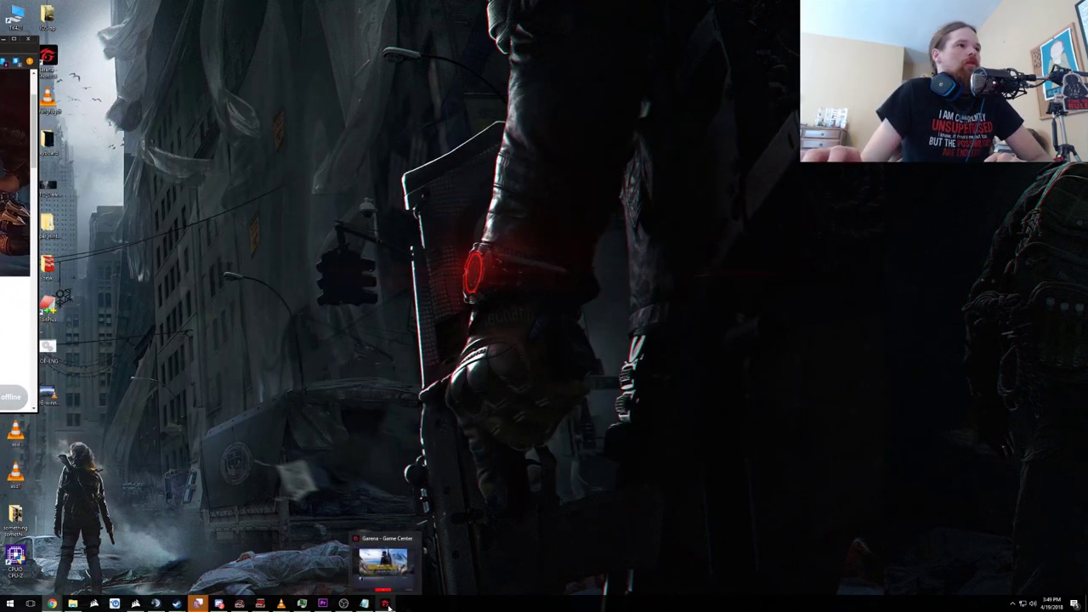
pyautogui.click(28, 39)
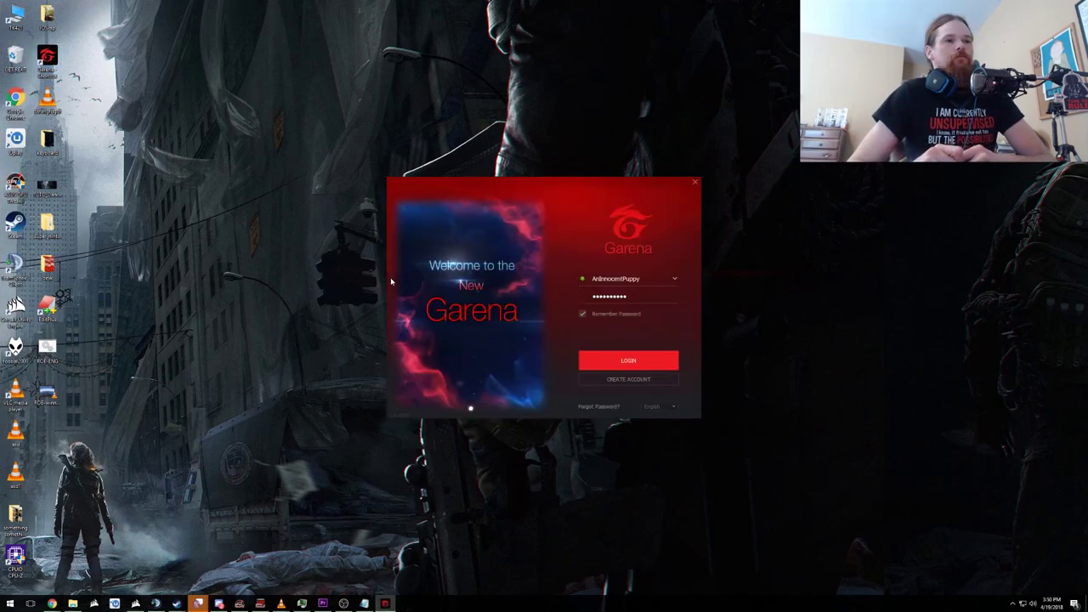
# Log in to Garena with the saved account and save its general settings with language English and region Thailand
pyautogui.click(635, 365)
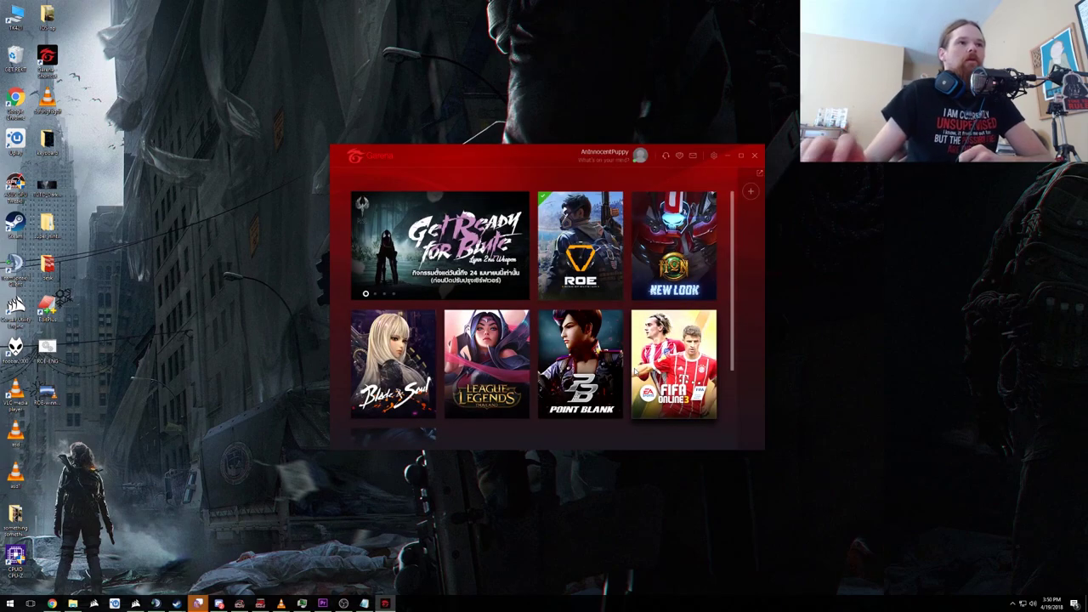
pyautogui.click(713, 156)
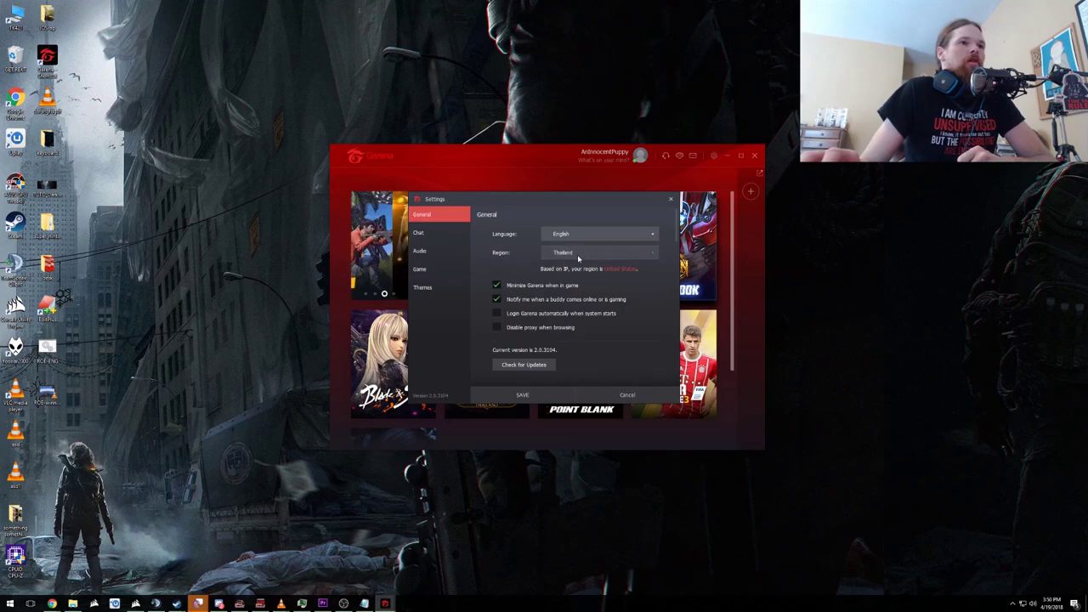
pyautogui.click(581, 254)
pyautogui.click(583, 258)
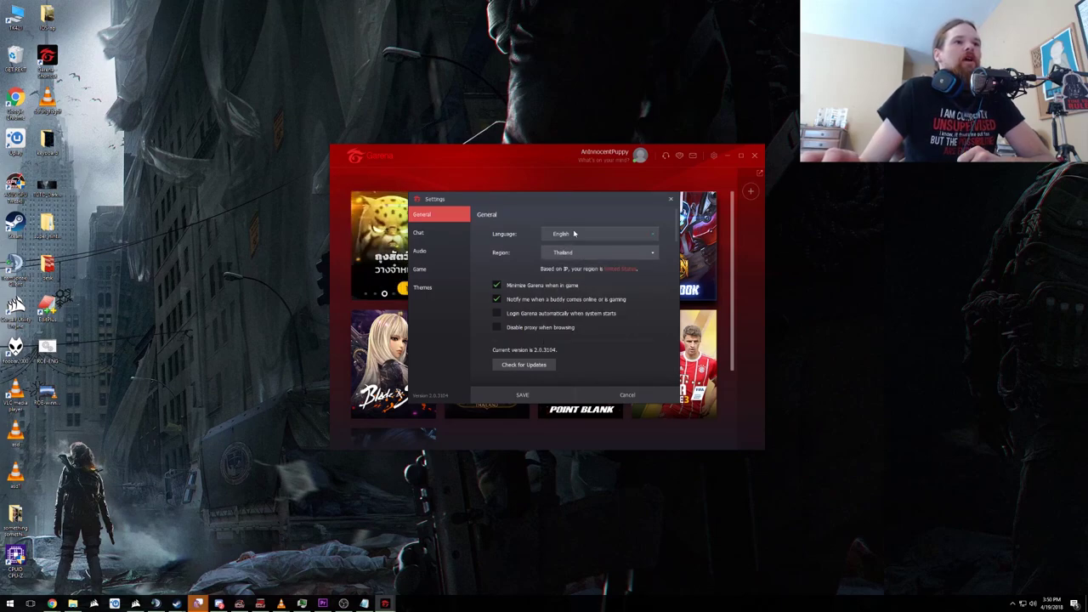
pyautogui.click(525, 396)
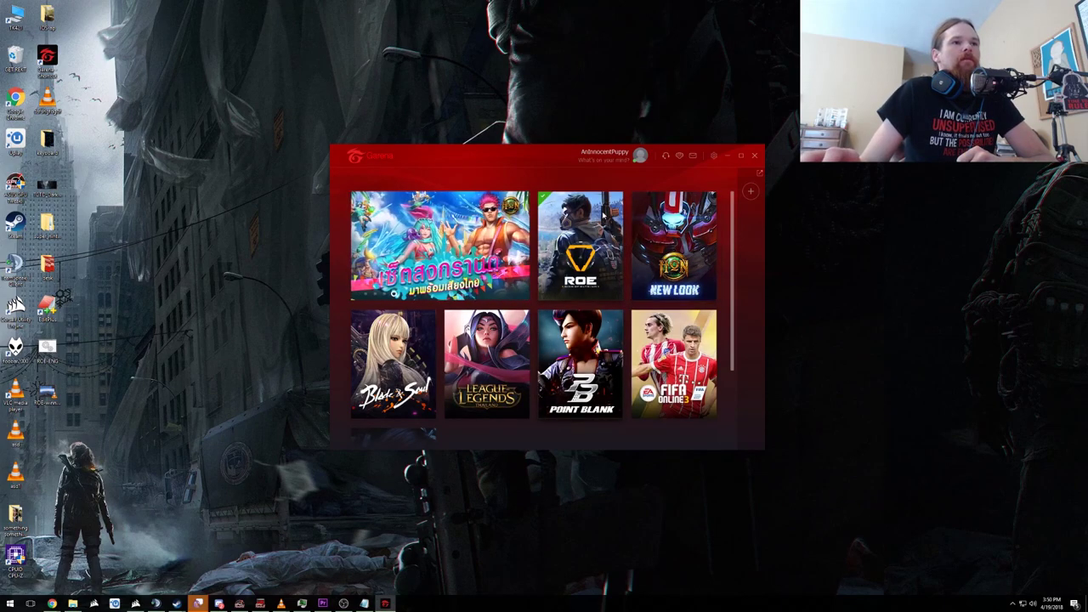
# Open the ROE game page in Garena, and quit the Garena client completely
pyautogui.click(598, 265)
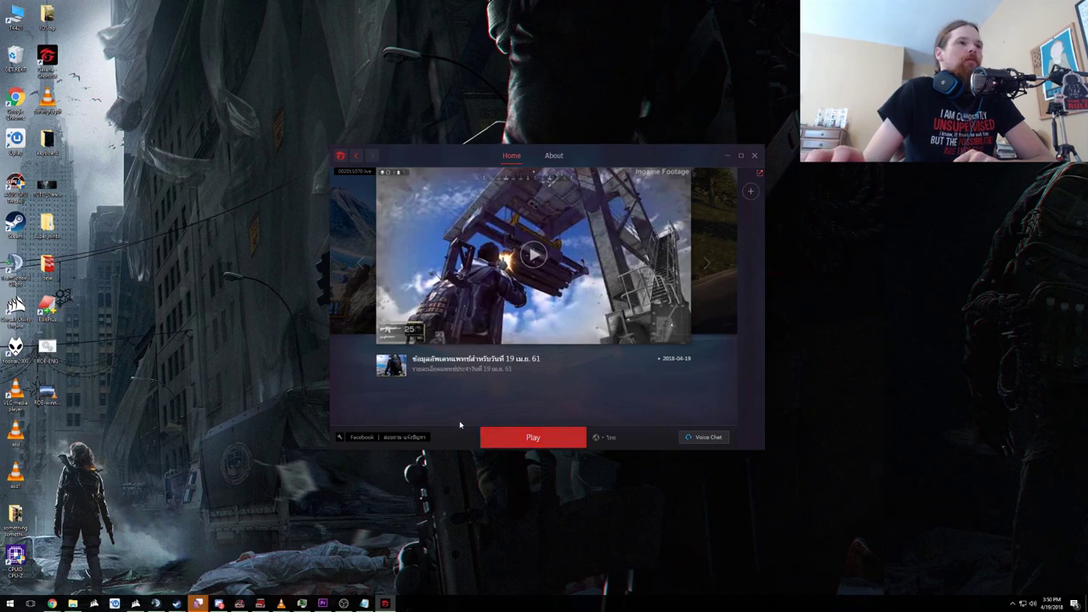
pyautogui.click(1012, 603)
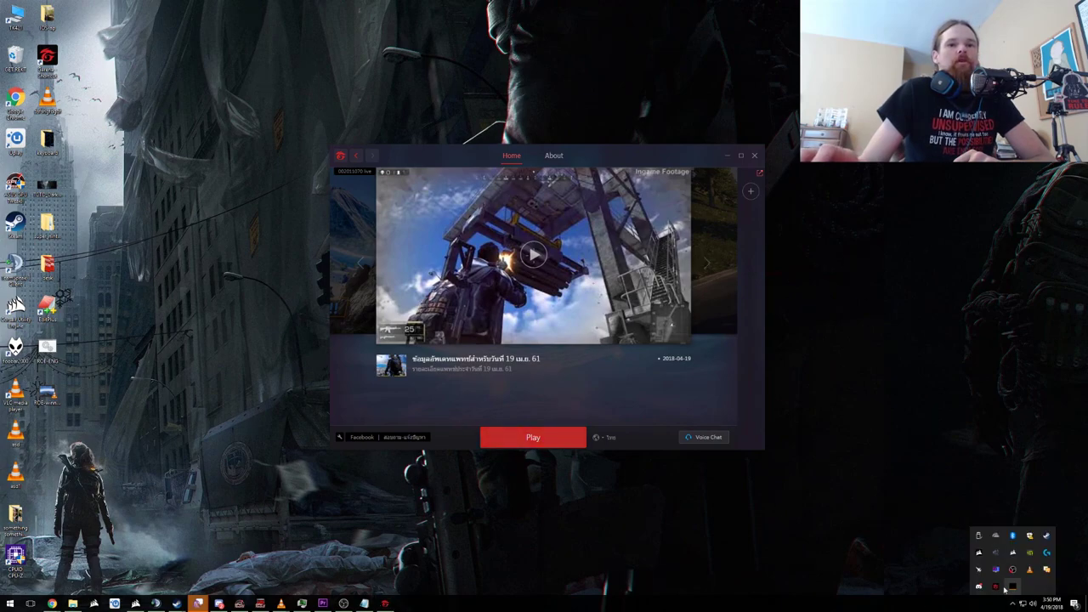
pyautogui.rightClick(996, 586)
pyautogui.click(1017, 581)
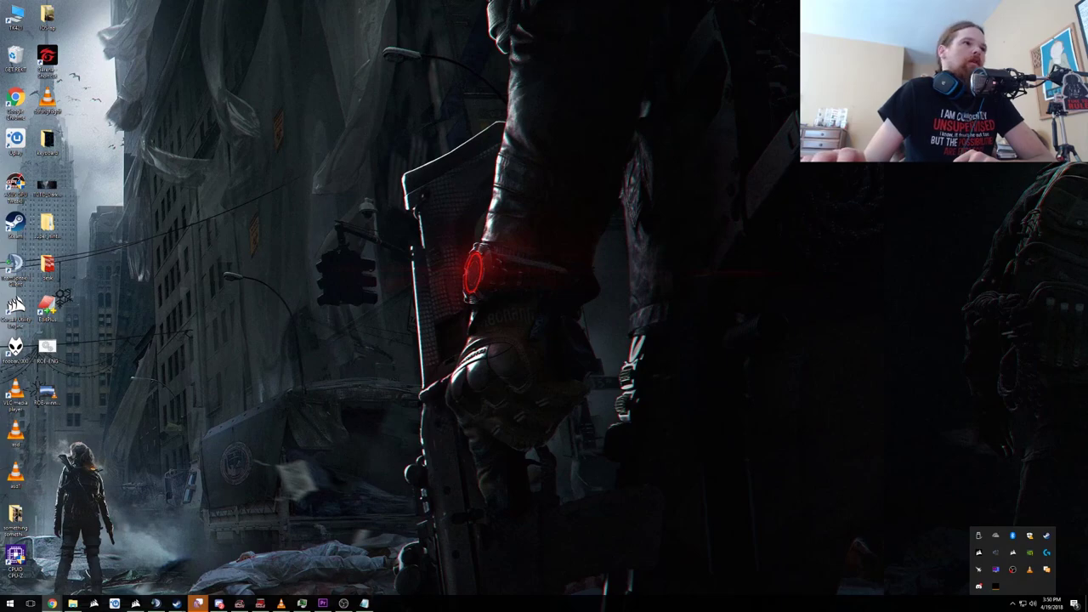
# Append the launch parameter -toggleapp 32838 to the target in the Garena desktop shortcut's properties
pyautogui.rightClick(53, 73)
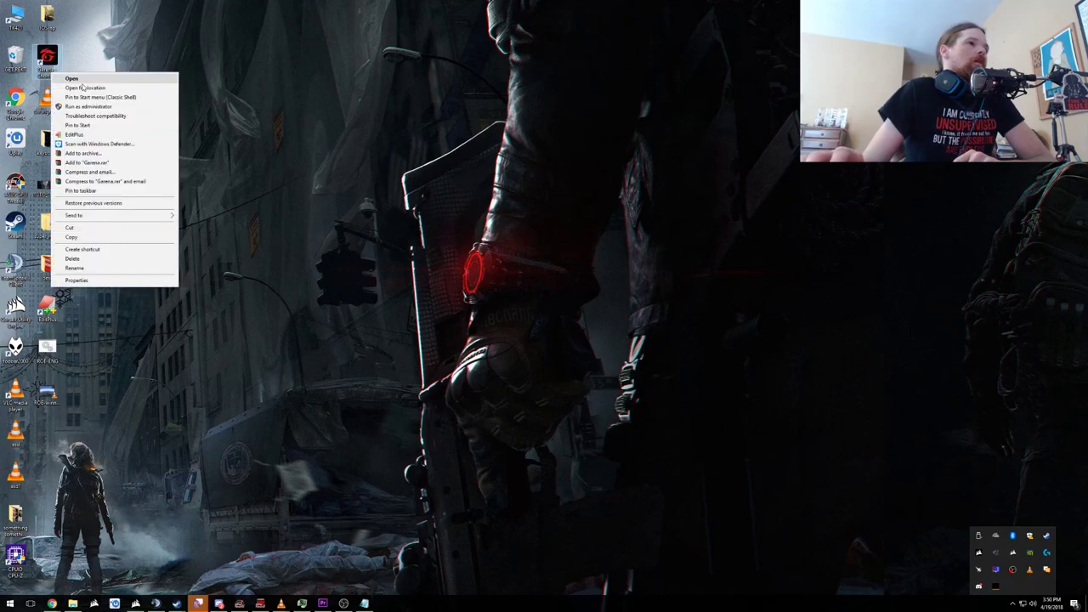
pyautogui.click(85, 281)
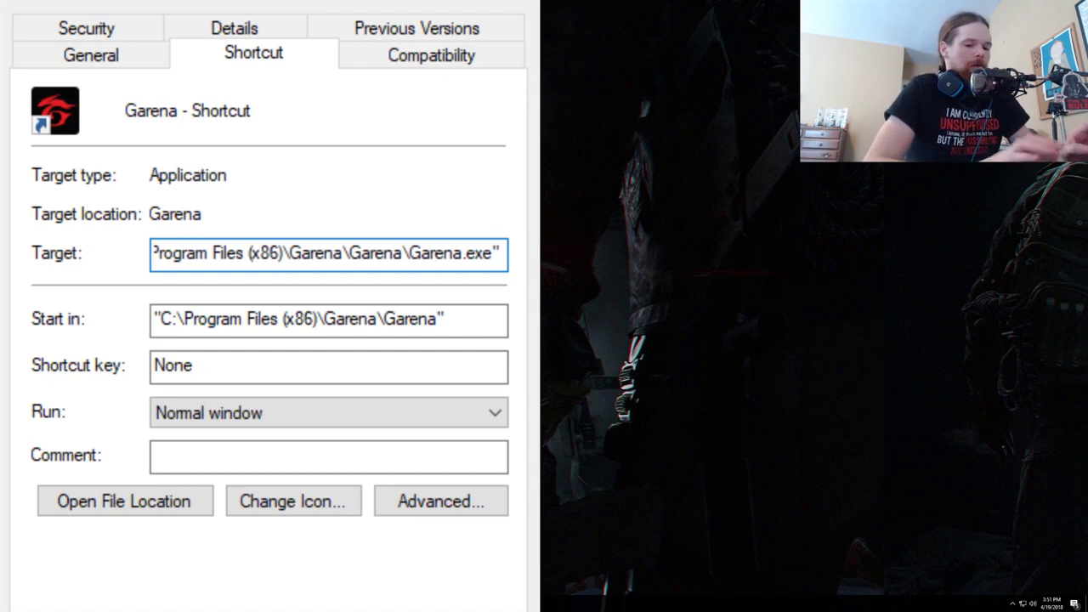
pyautogui.write('-')
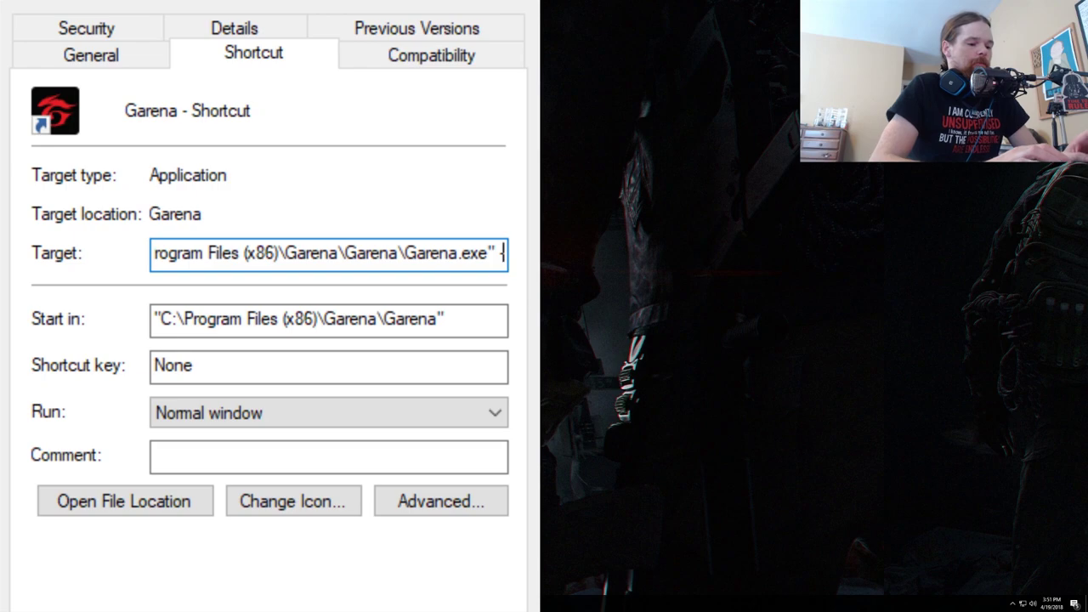
pyautogui.write('toggle')
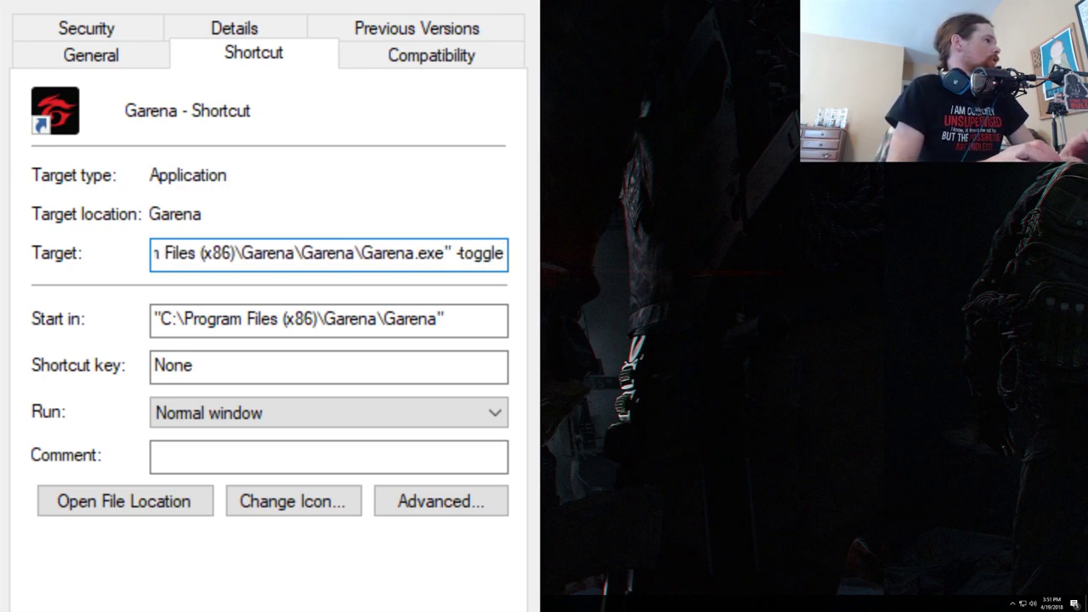
pyautogui.write('app ')
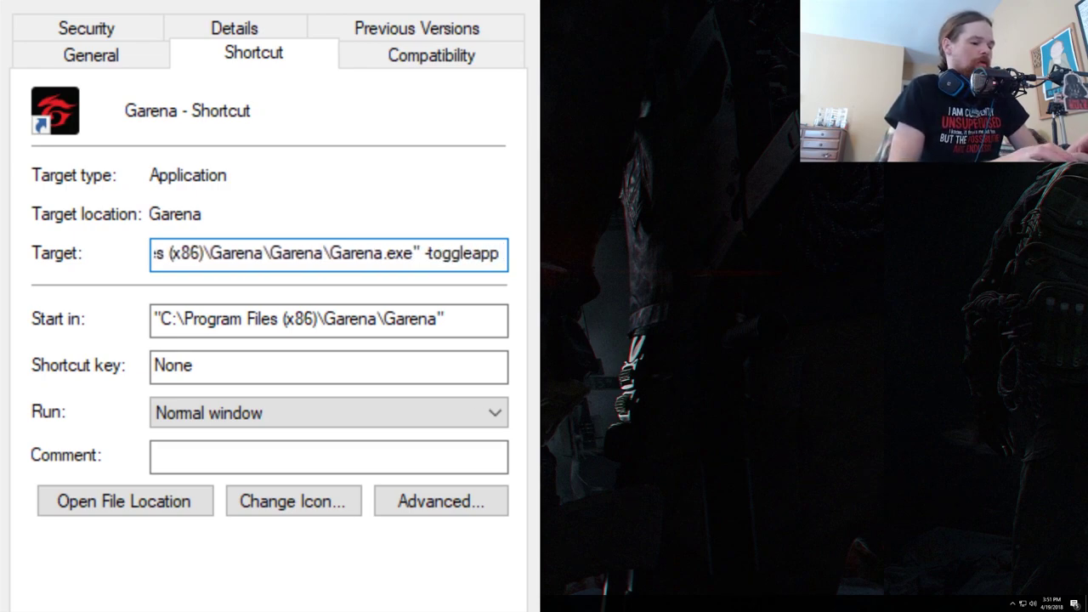
pyautogui.write('328')
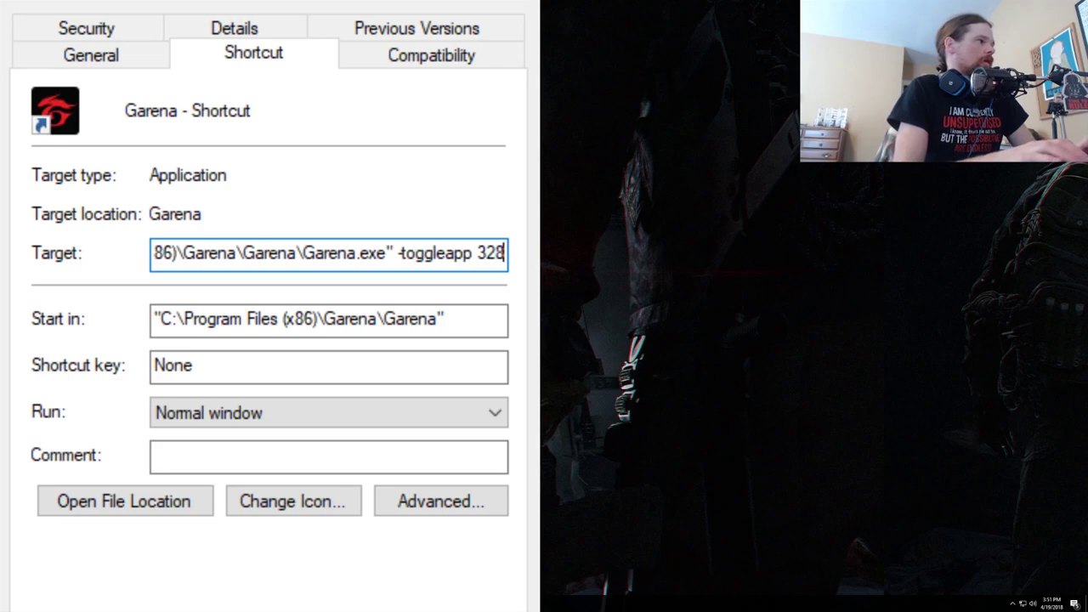
pyautogui.write('38')
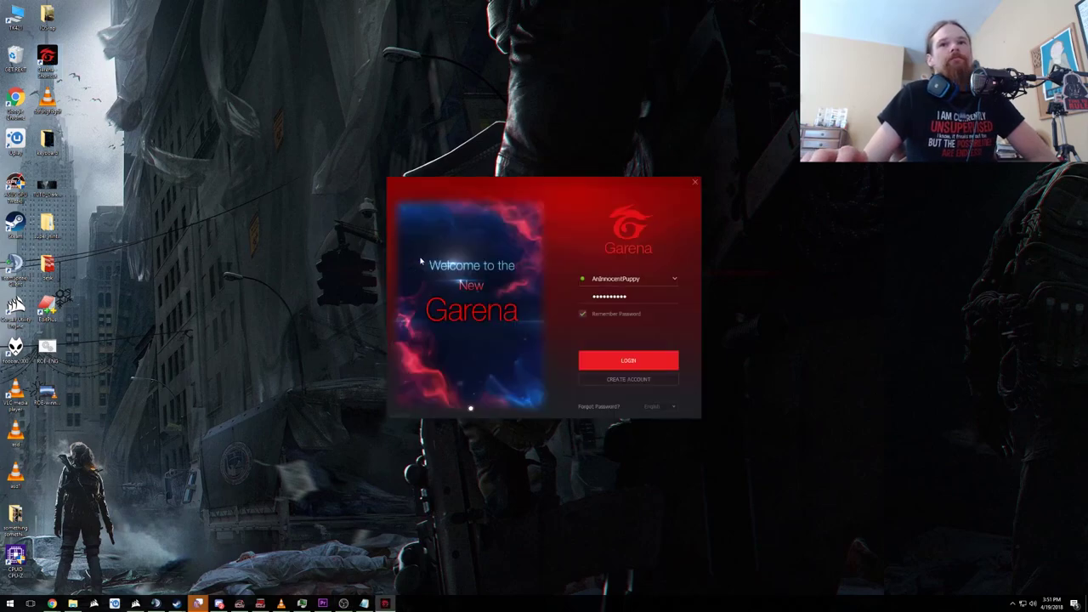
# Log in to Garena with the saved account and launch Ring of Elysium with Process Hacker open
pyautogui.click(666, 358)
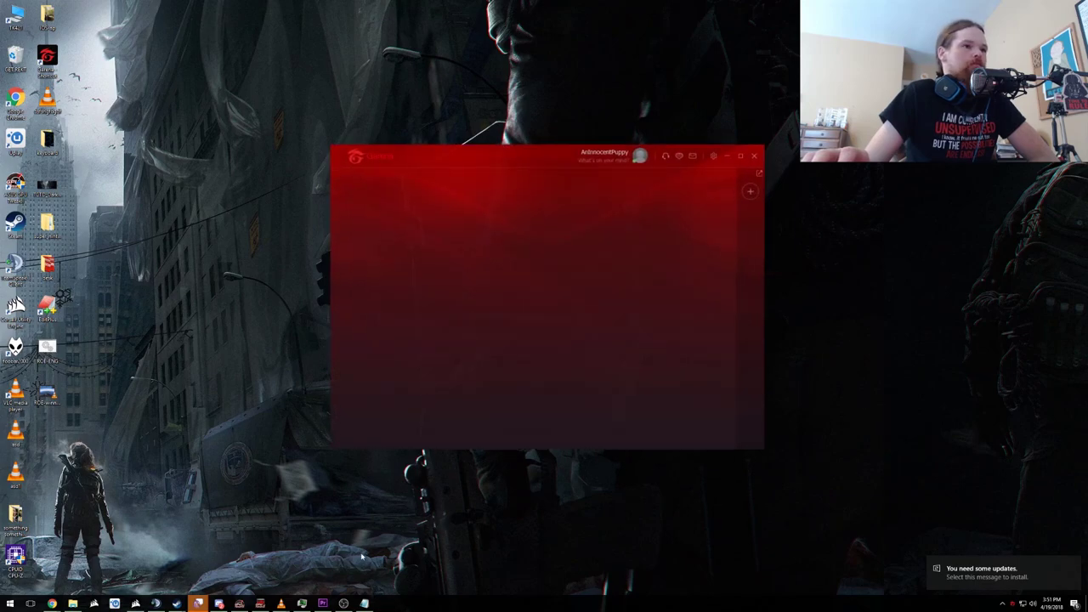
pyautogui.click(302, 603)
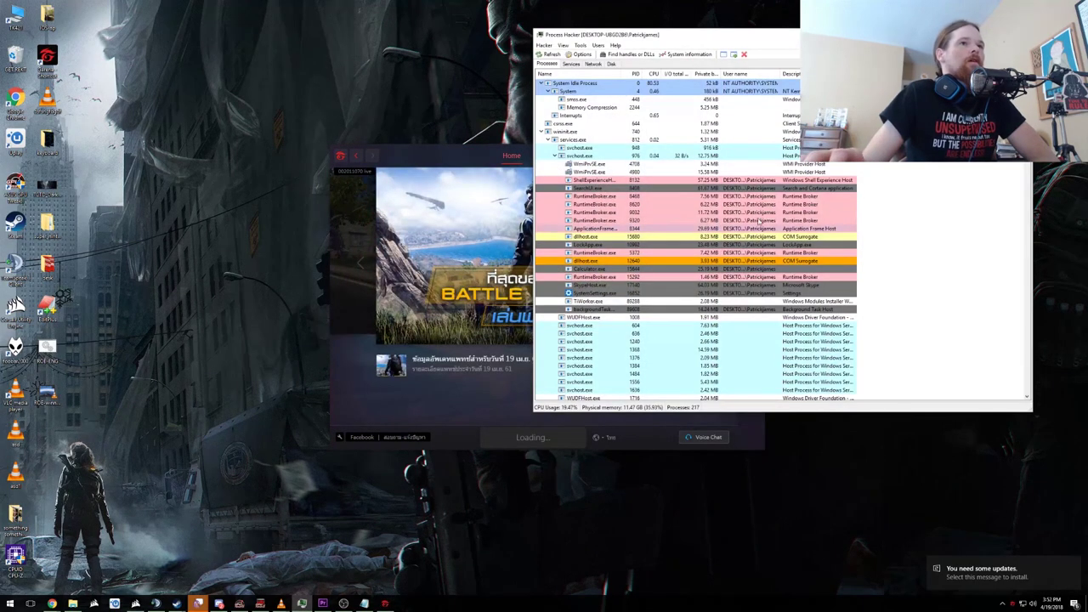
pyautogui.click(490, 158)
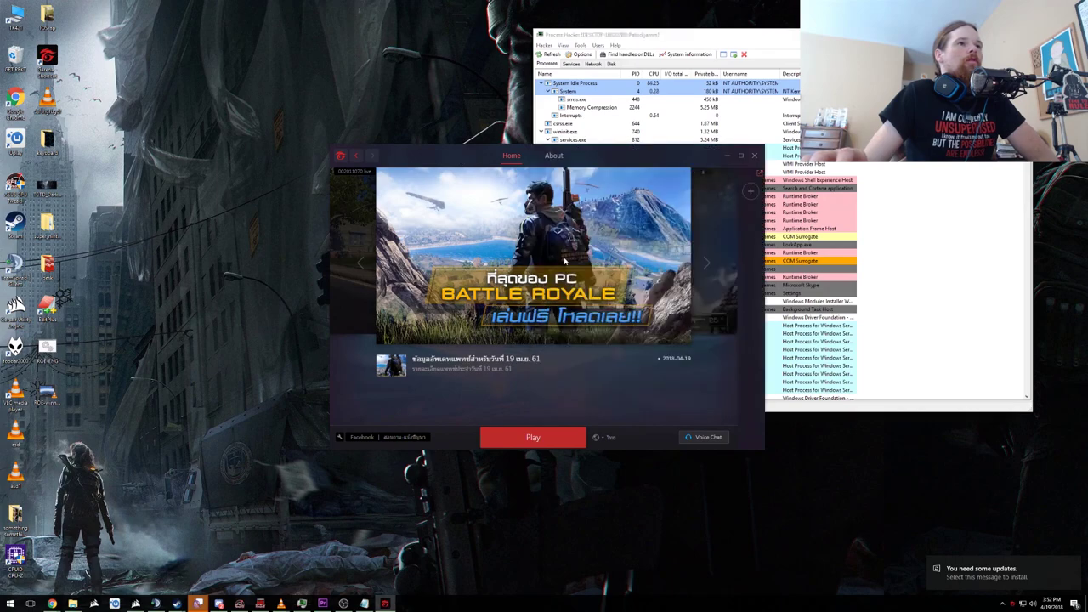
pyautogui.click(525, 441)
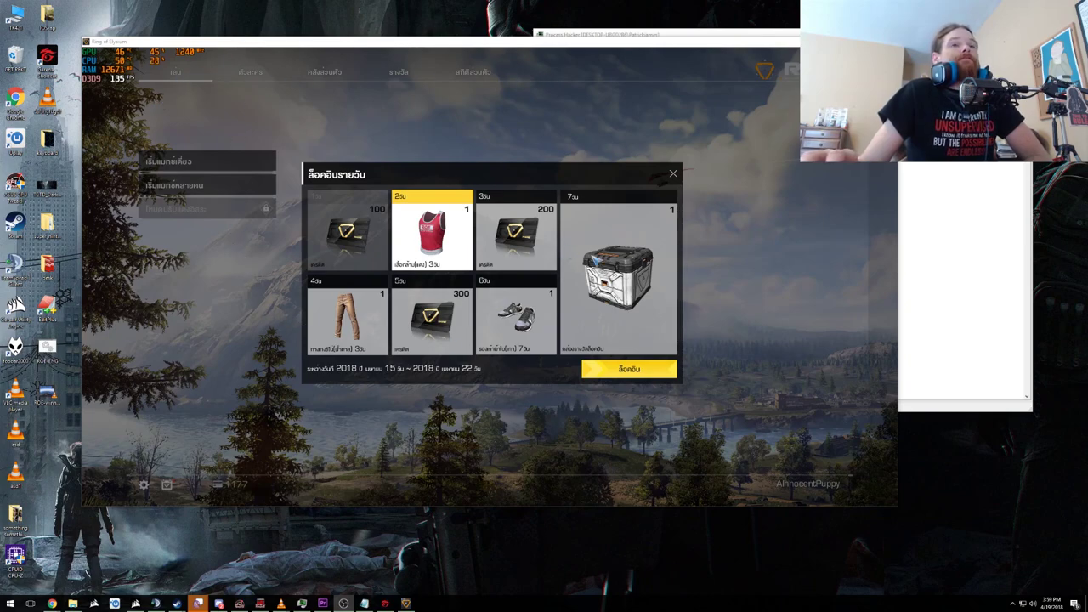
# Switch to Process Hacker, find the Europa_Client.exe process in the process list and open its properties
pyautogui.hotkey('alt', 'Tab')
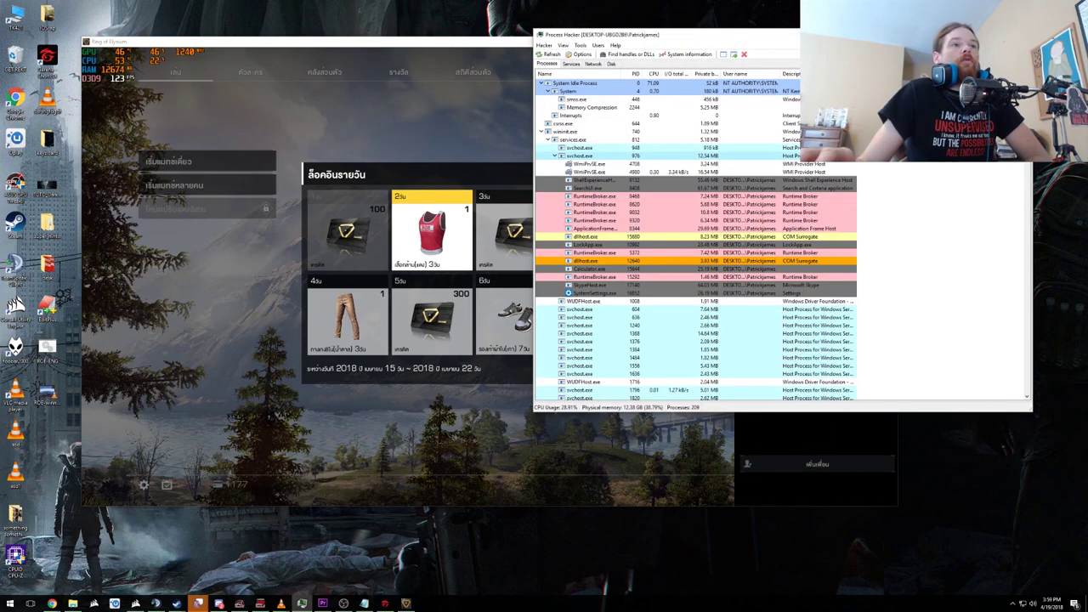
pyautogui.scroll(-2, 688, 228)
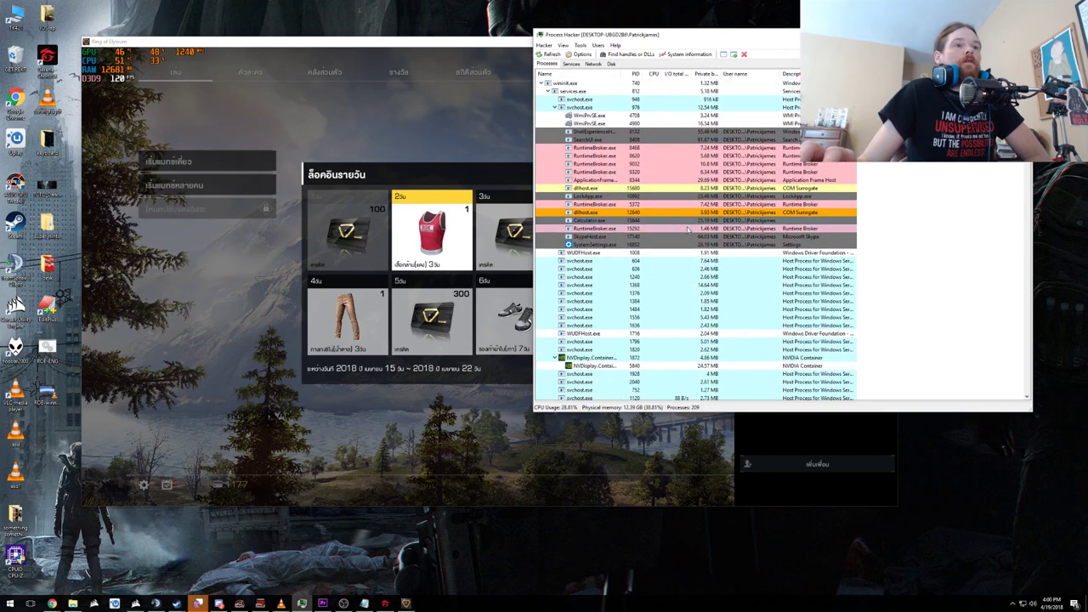
pyautogui.scroll(2, 680, 239)
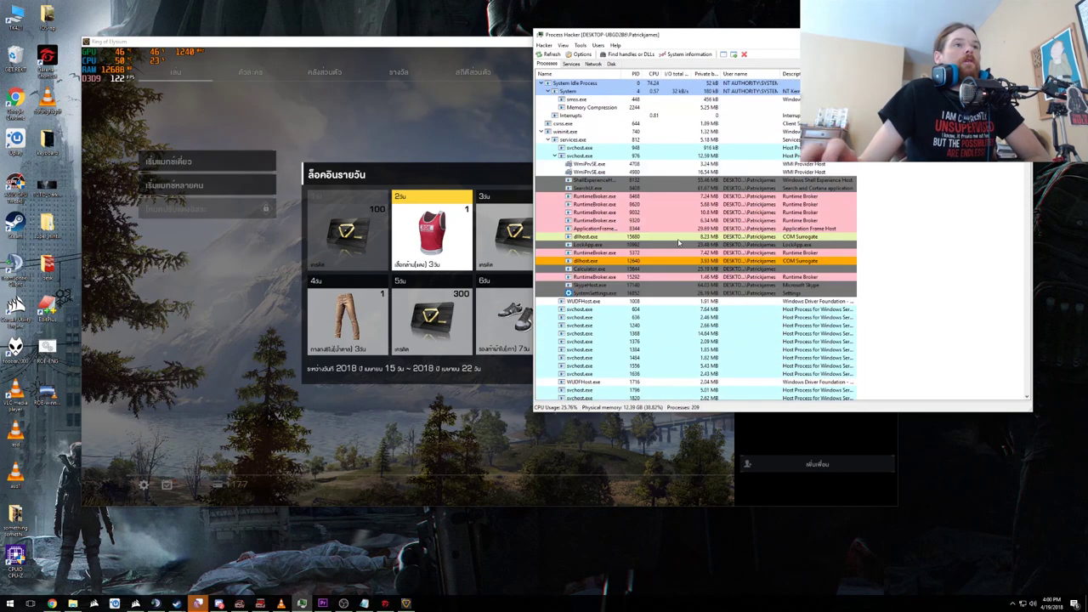
pyautogui.scroll(-15, 676, 243)
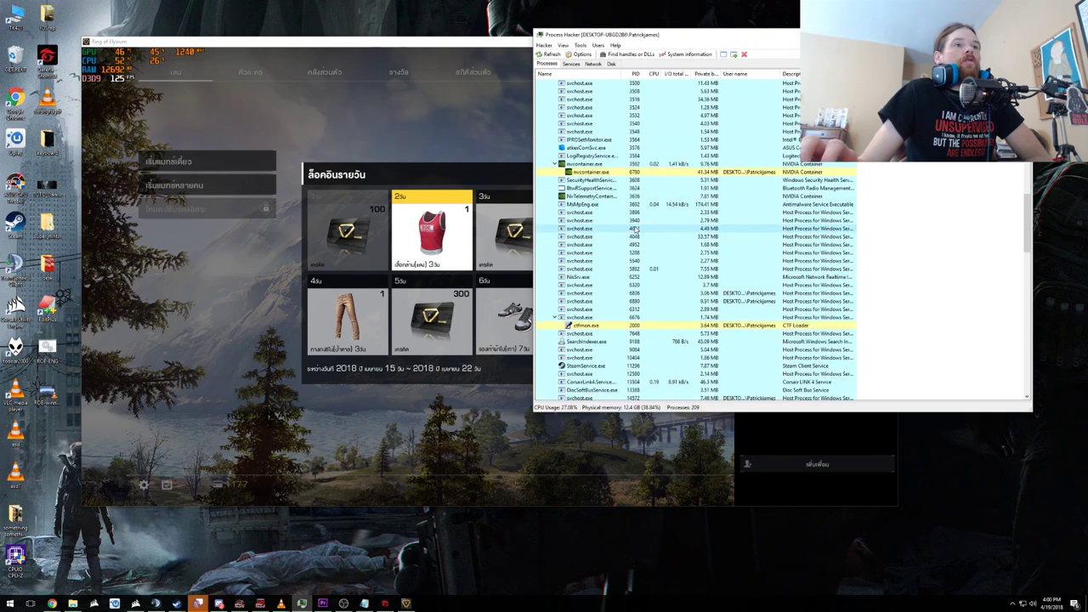
pyautogui.scroll(-13, 633, 230)
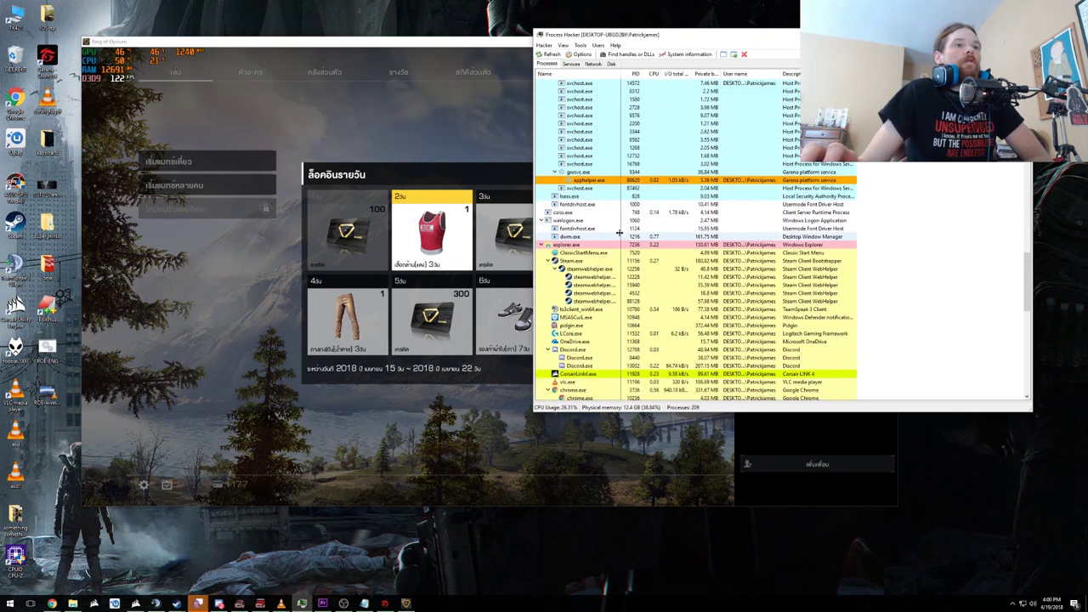
pyautogui.scroll(-12, 619, 232)
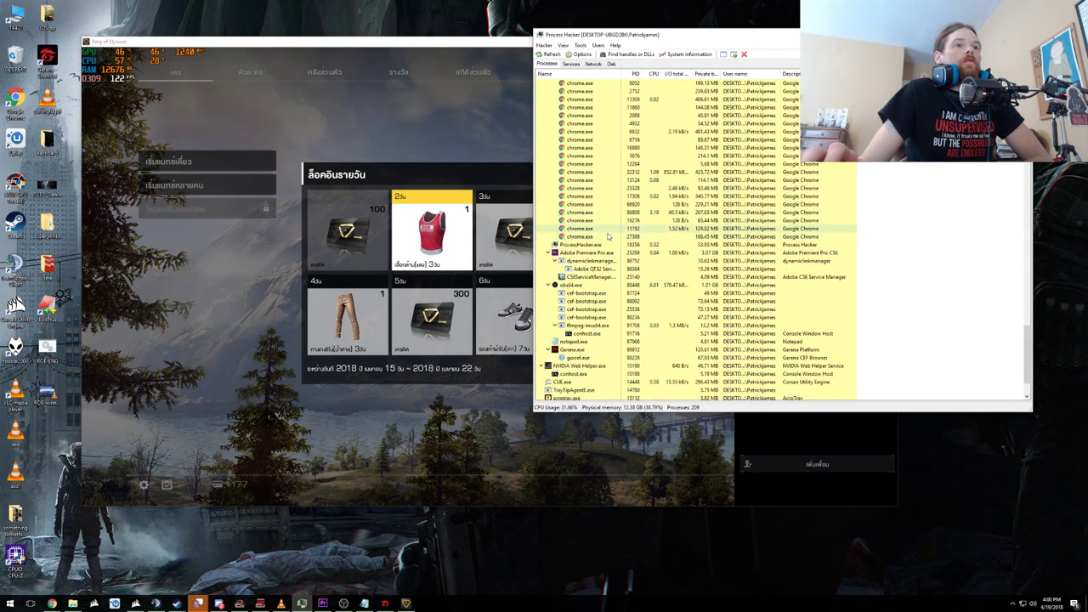
pyautogui.scroll(-2, 608, 236)
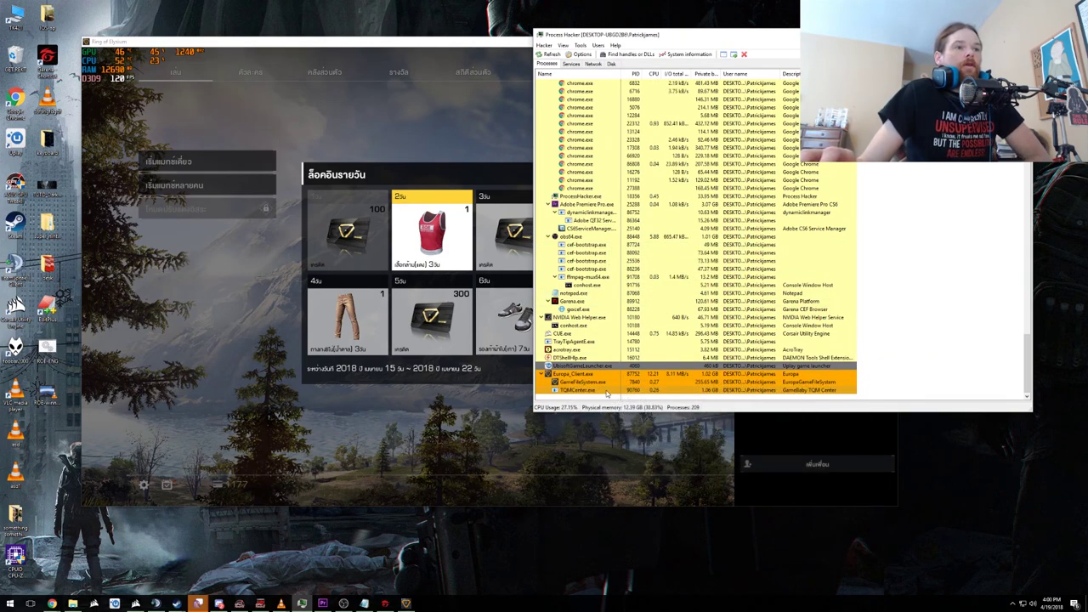
pyautogui.rightClick(584, 375)
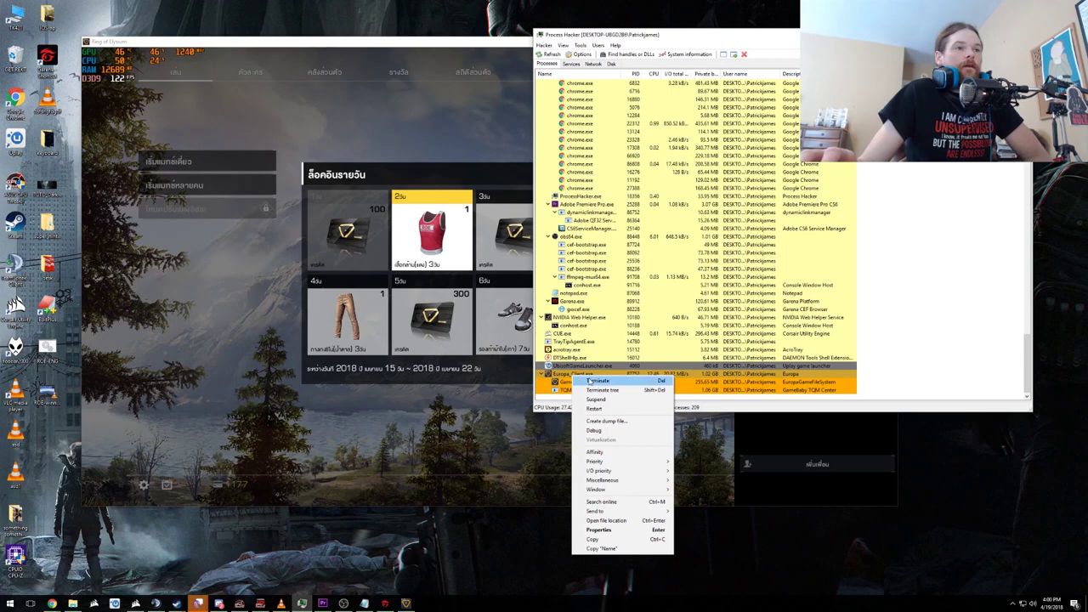
pyautogui.click(599, 530)
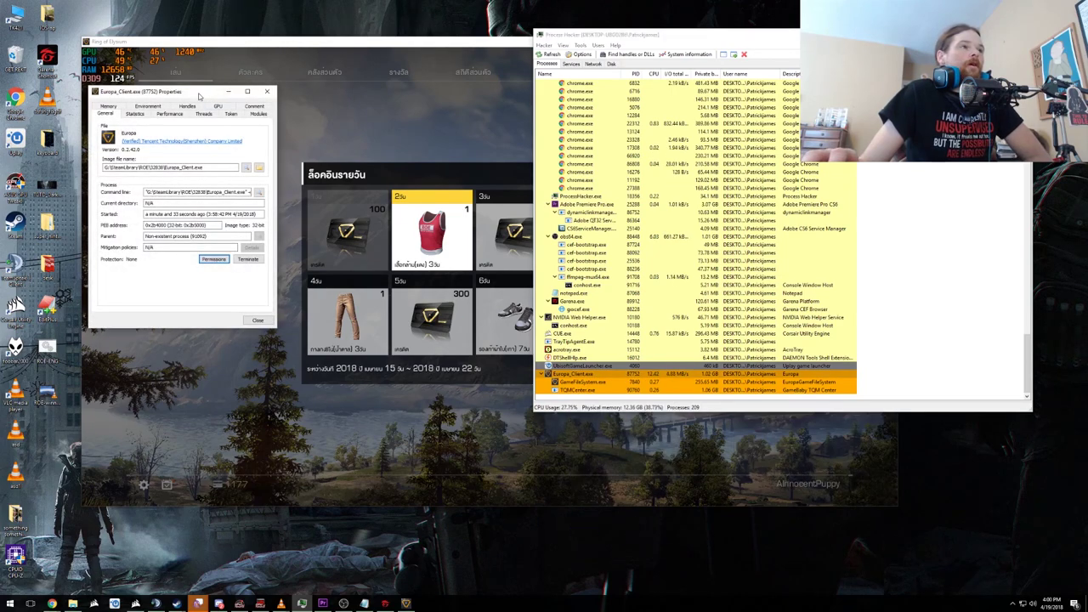
# View the full command line of Europa_Client.exe, close its properties and switch back to the game window
pyautogui.moveTo(199, 95); pyautogui.dragTo(365, 107)
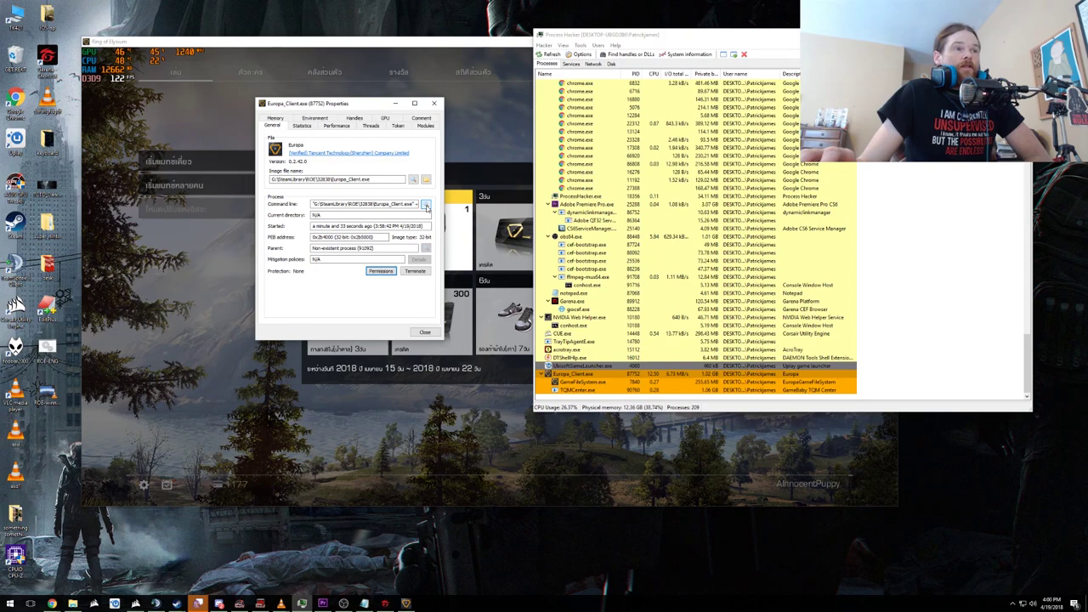
pyautogui.click(425, 205)
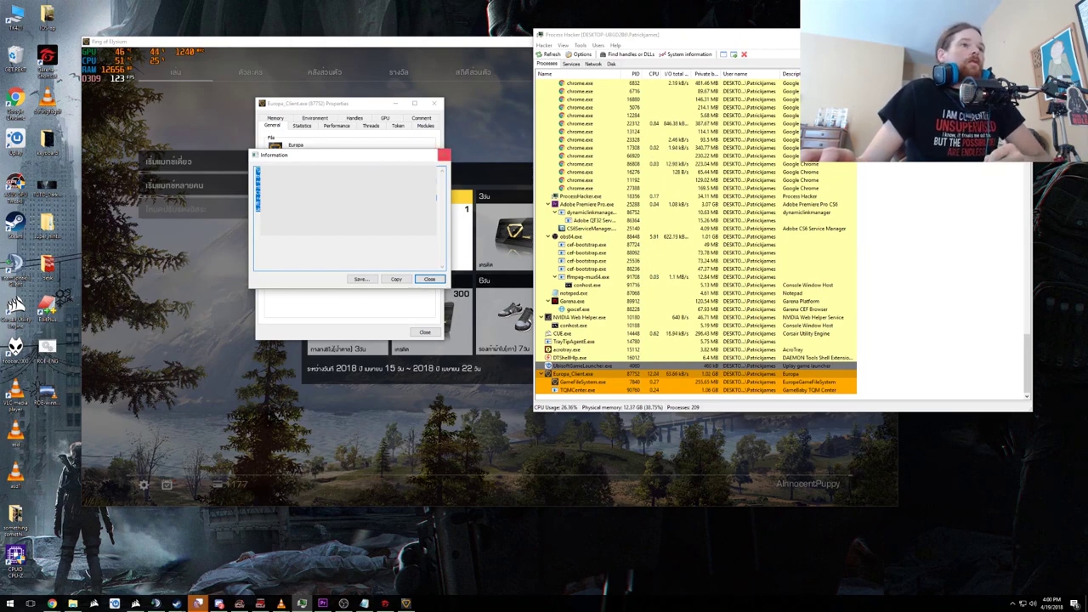
pyautogui.click(426, 280)
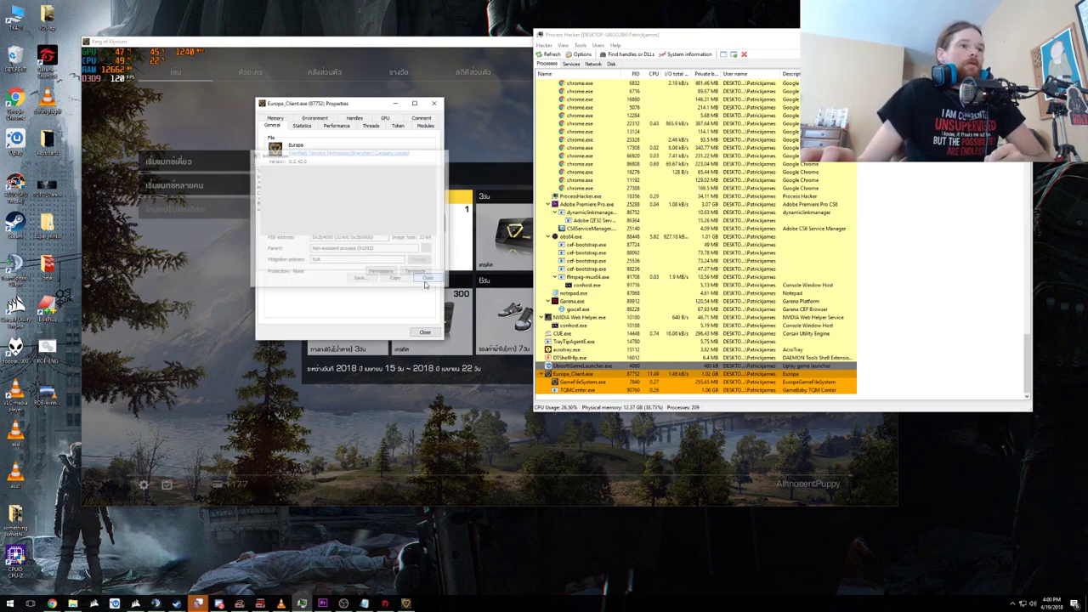
pyautogui.click(425, 332)
pyautogui.click(510, 45)
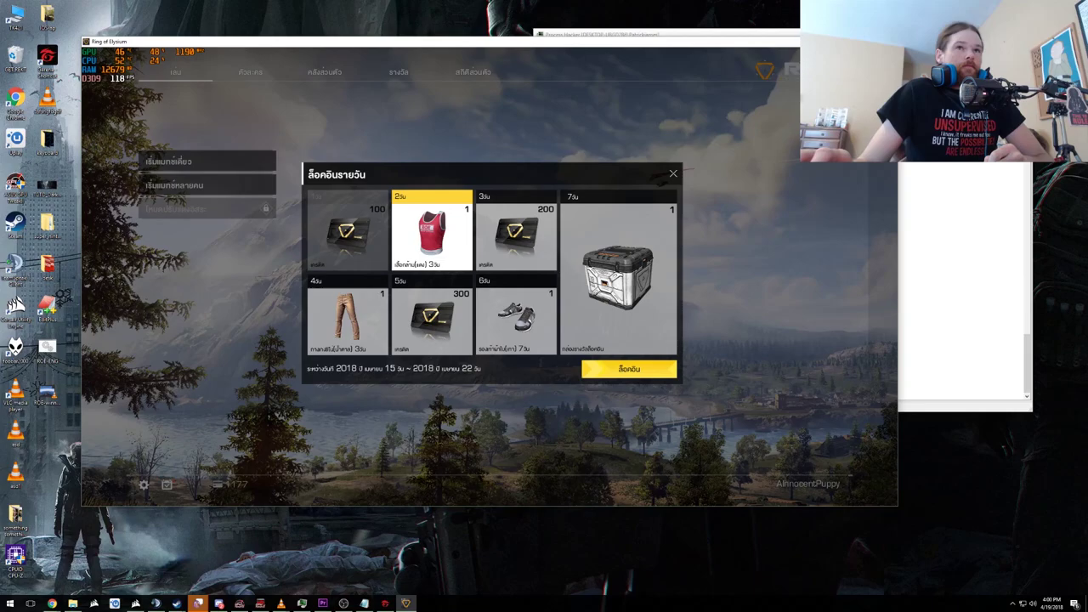
# Quit the running game and create a new text document named asd on the desktop
pyautogui.press('Escape')
pyautogui.click(427, 312)
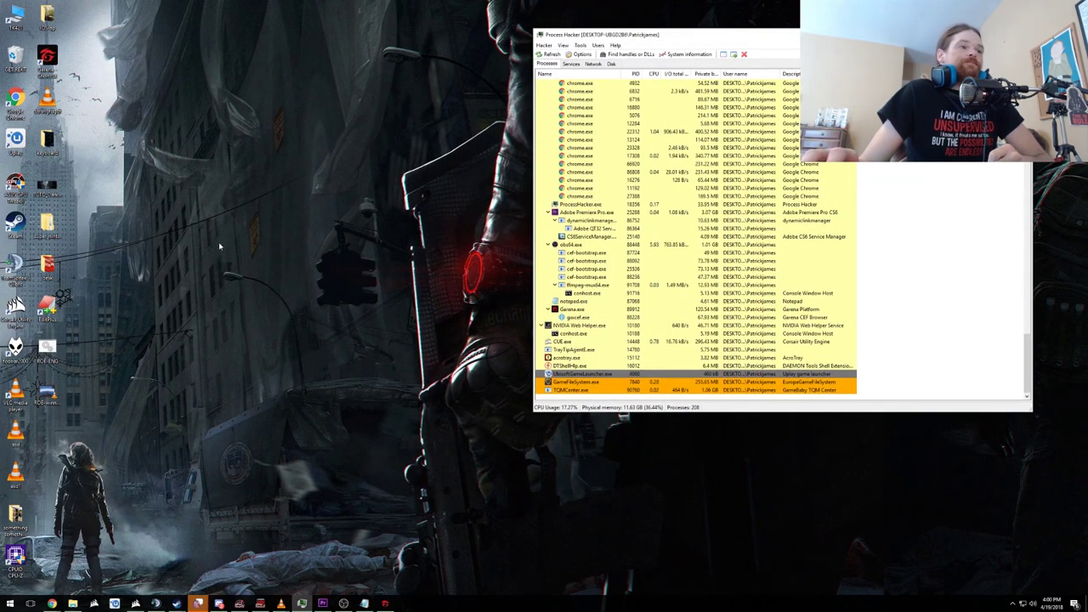
pyautogui.rightClick(319, 287)
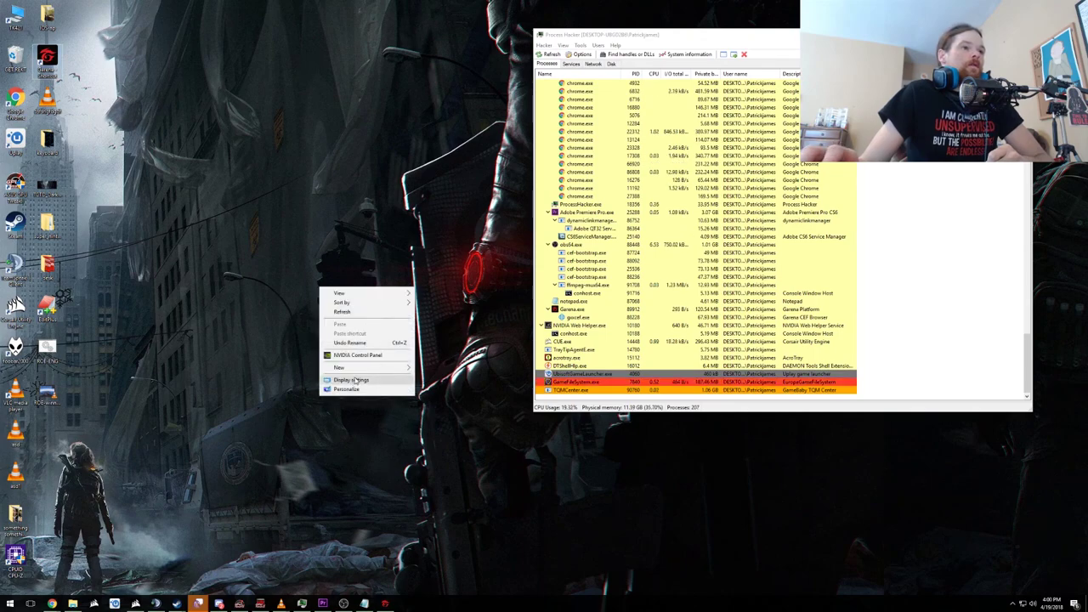
pyautogui.moveTo(356, 367)
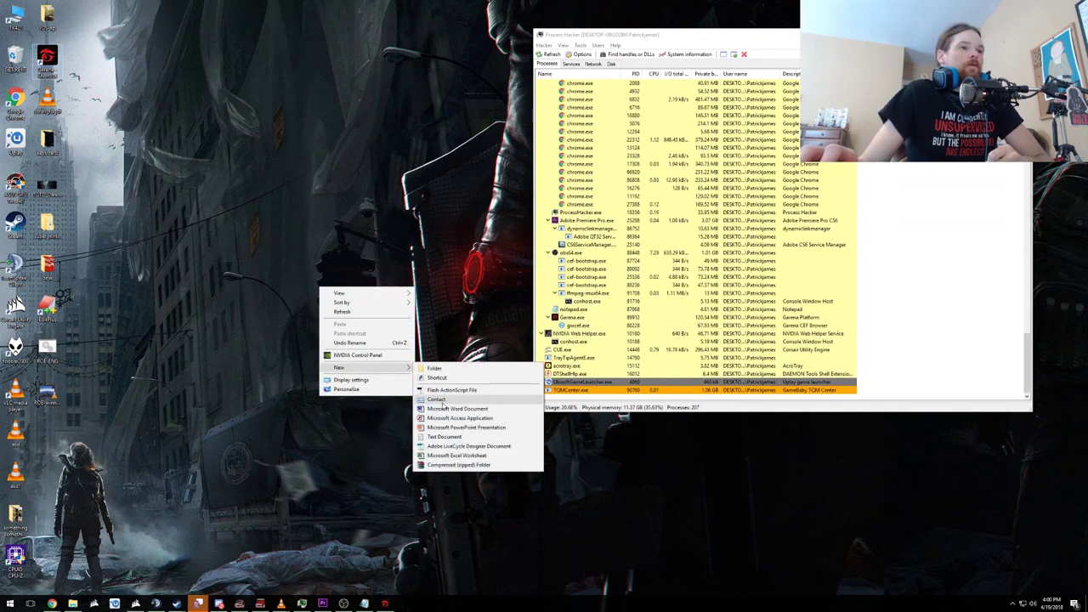
pyautogui.click(442, 436)
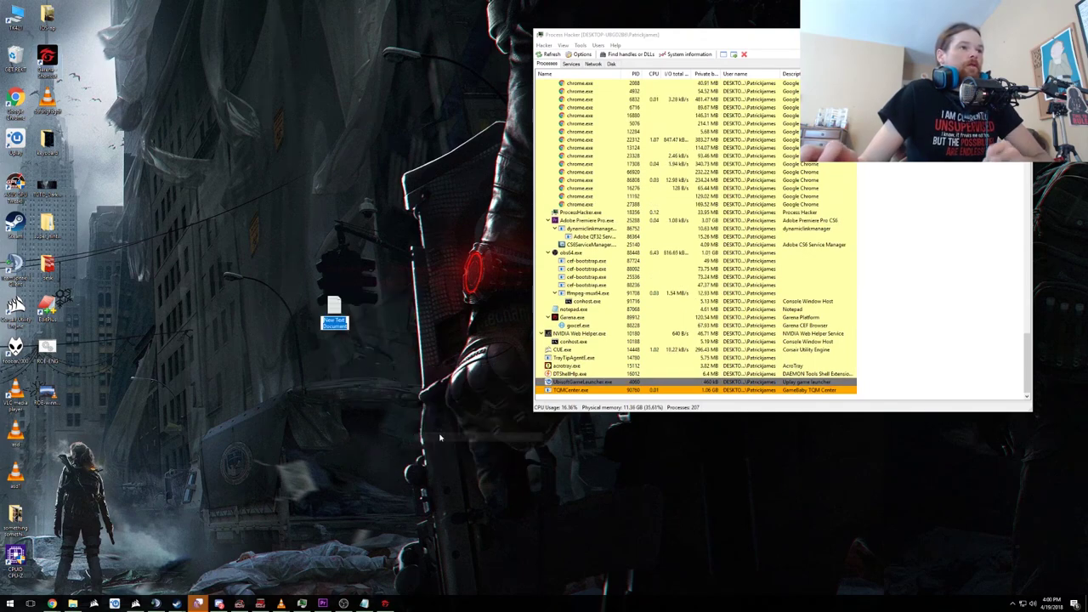
pyautogui.write('txt')
pyautogui.press('Return')
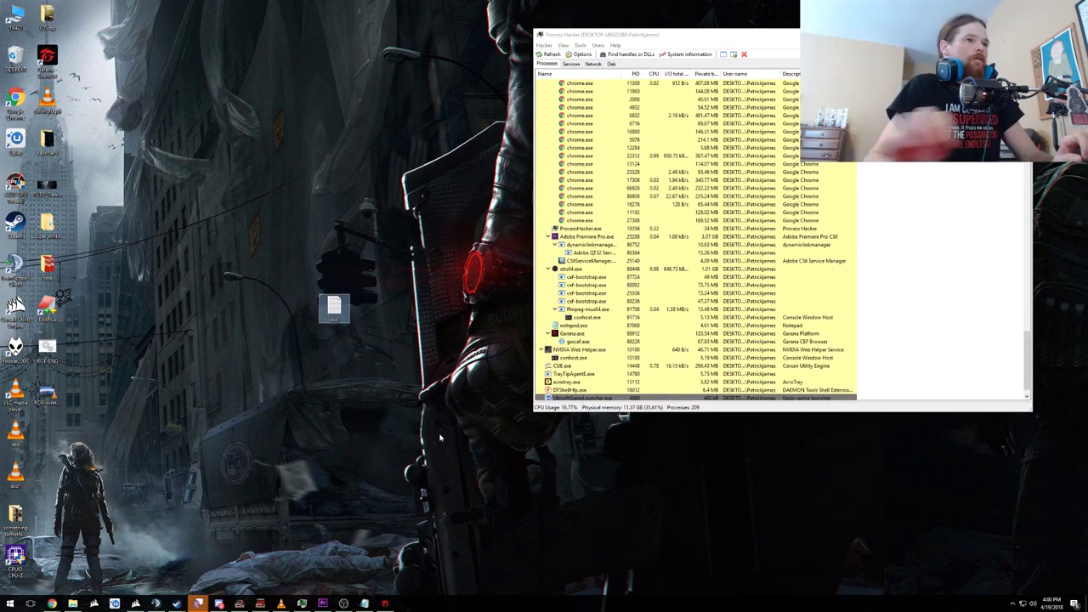
pyautogui.press('Return')
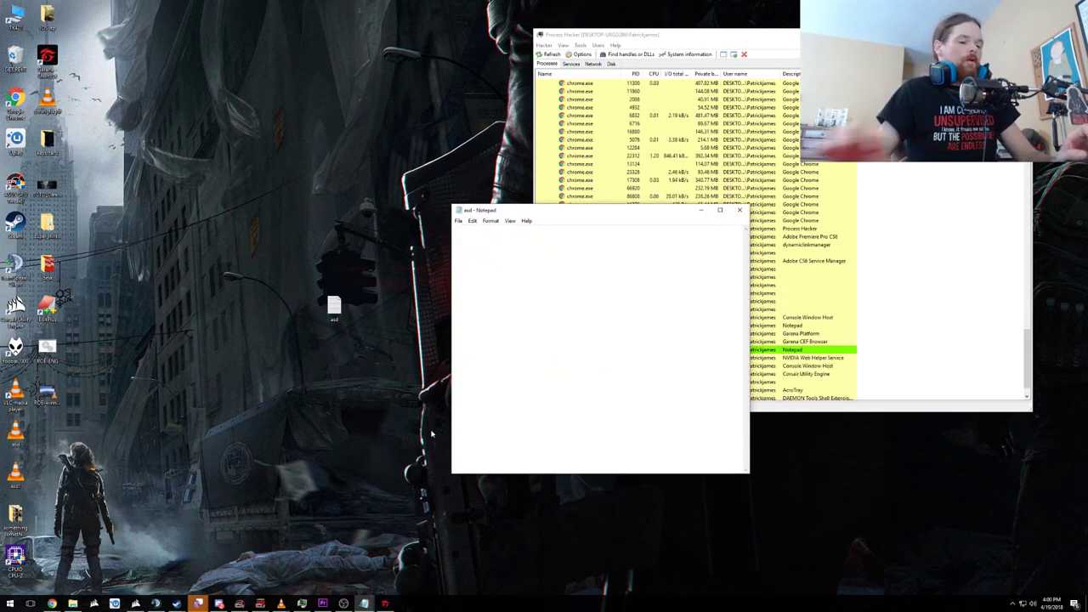
pyautogui.write('ae')
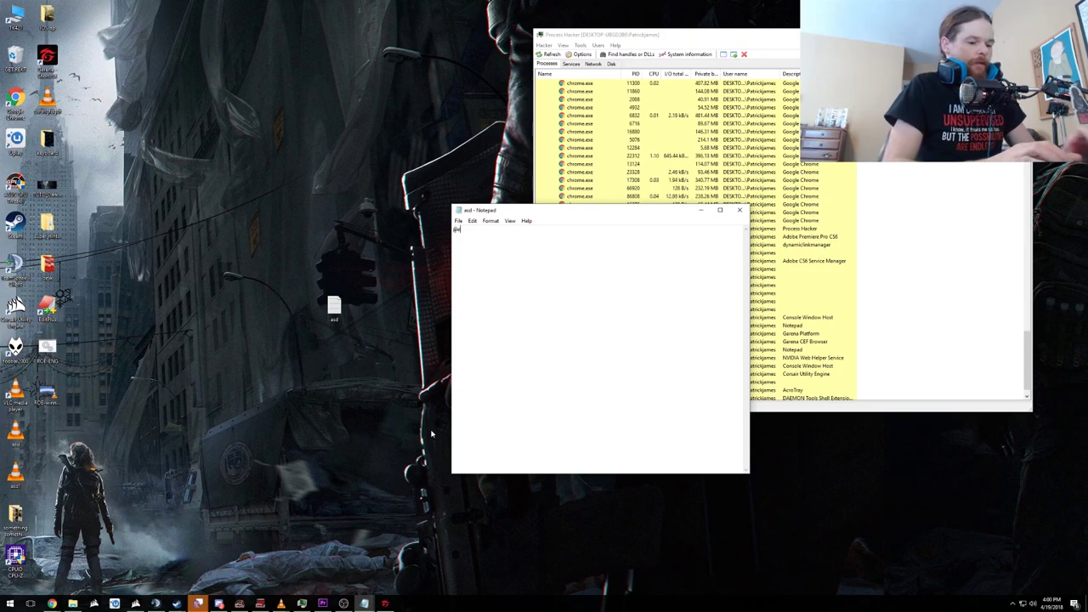
pyautogui.write('cho off')
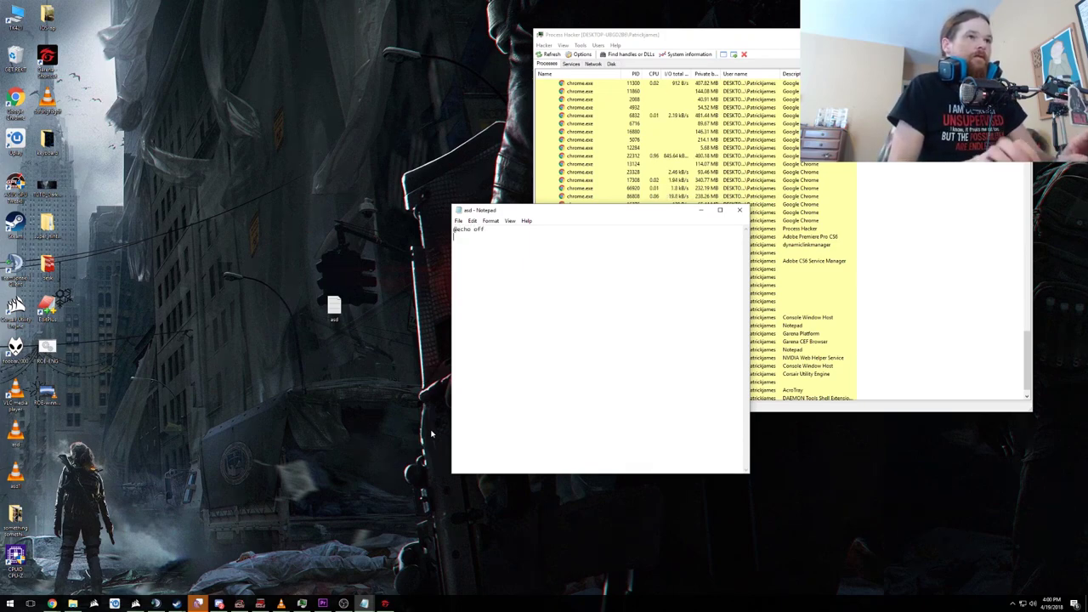
pyautogui.write('language=th -server=login1101.game.roe.garena.in.th:8001')
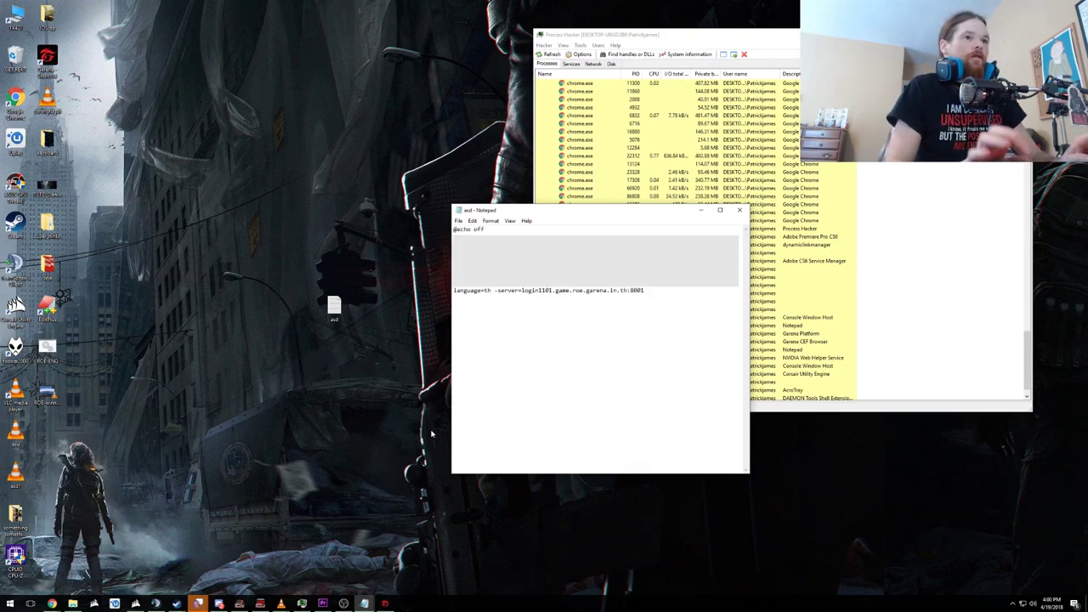
pyautogui.write('exit')
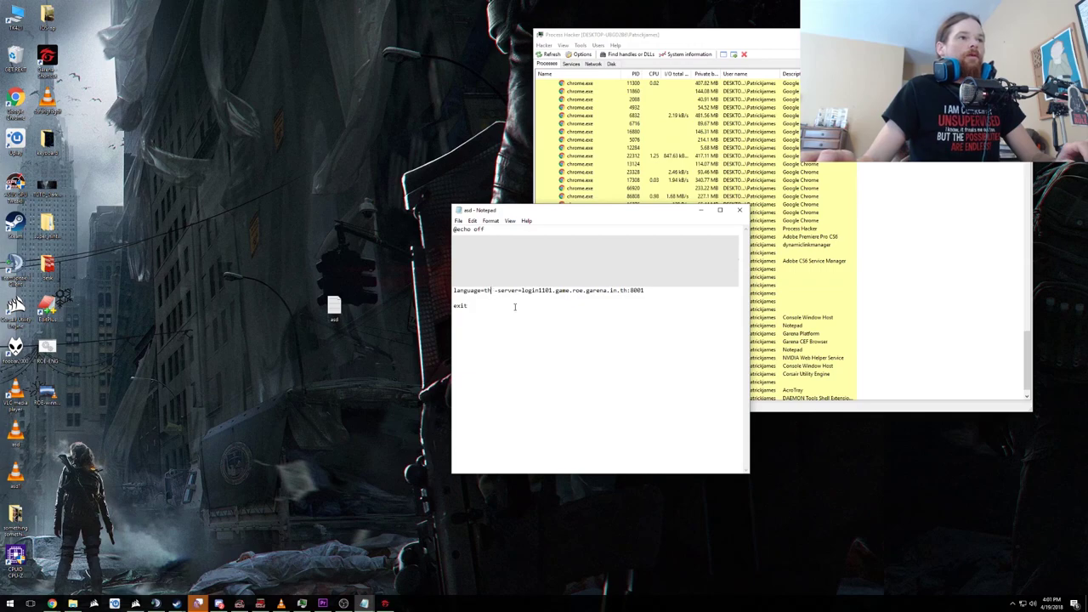
# Change the language parameter in the script's command line to en
pyautogui.press('BackSpace')
pyautogui.press('BackSpace')
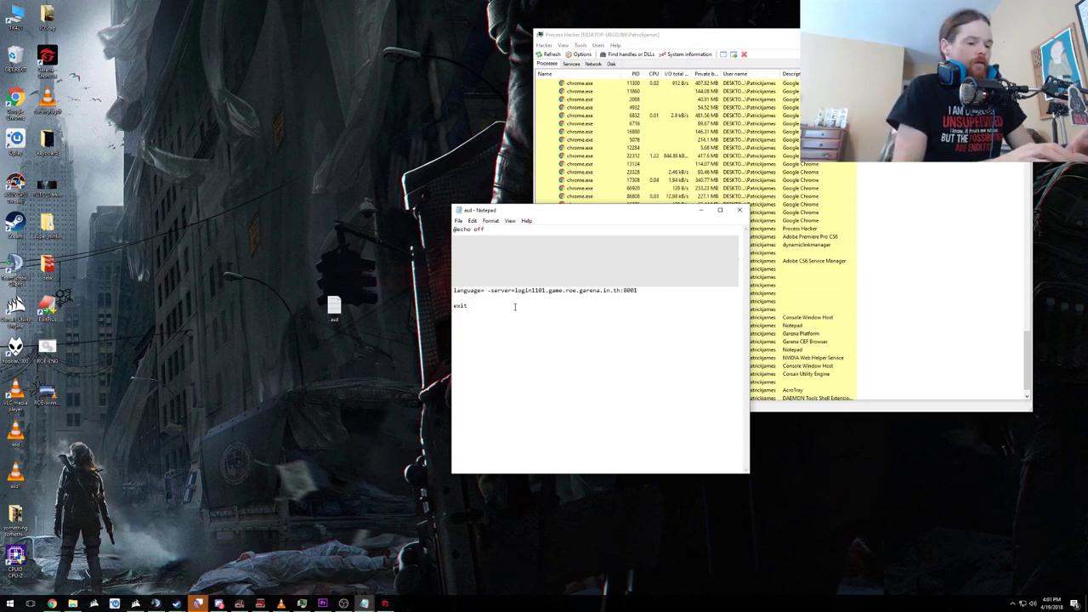
pyautogui.write('en')
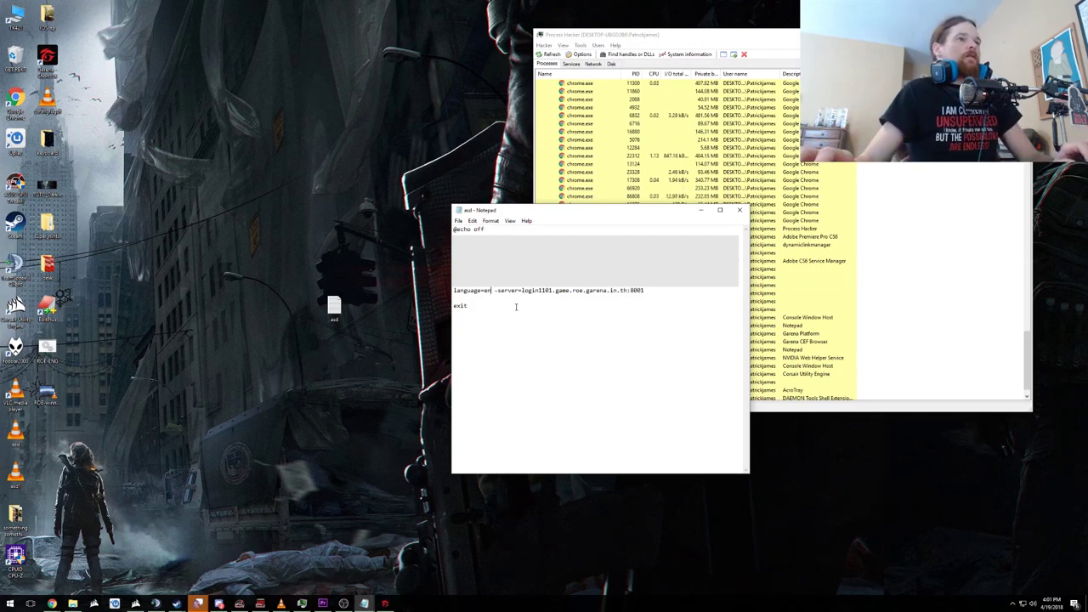
# Save the script to the desktop as ROE-ENGLISH.bat with the file type All Files and close Notepad
pyautogui.hotkey('alt', 'f')
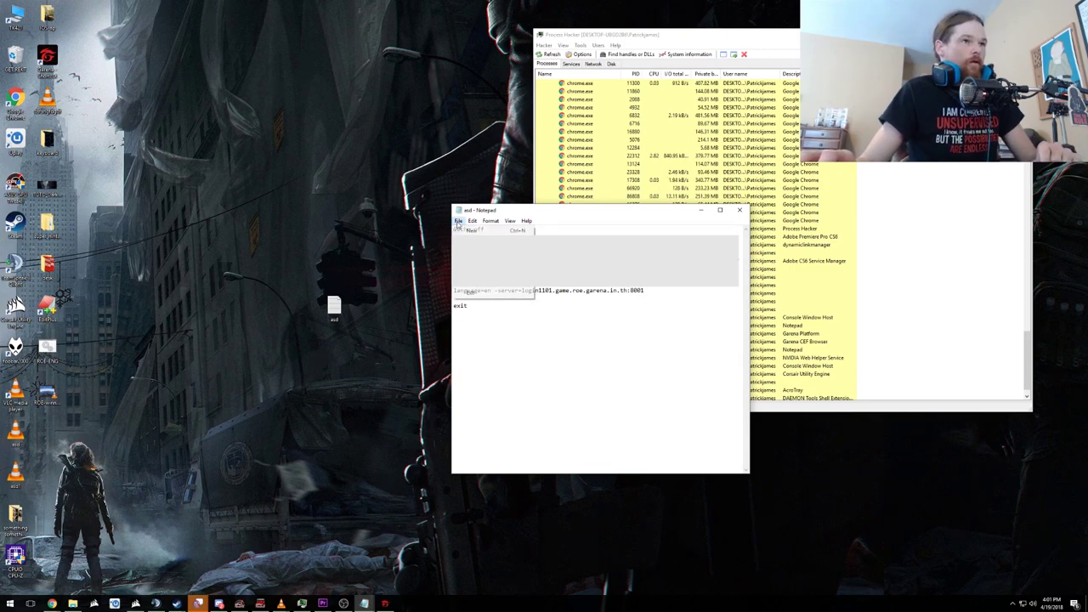
pyautogui.press('a')
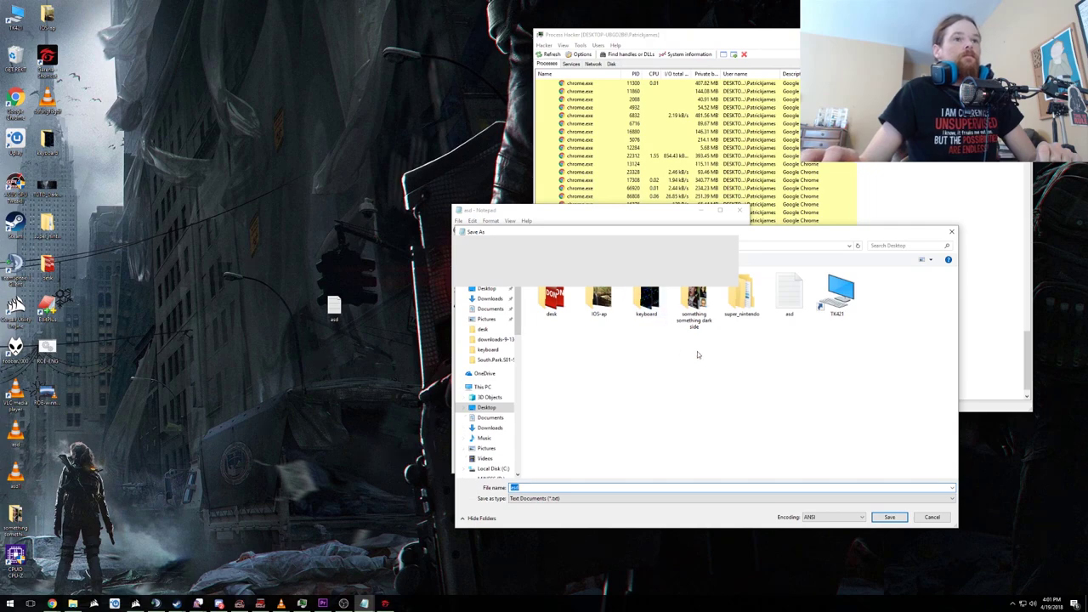
pyautogui.click(556, 498)
pyautogui.click(520, 514)
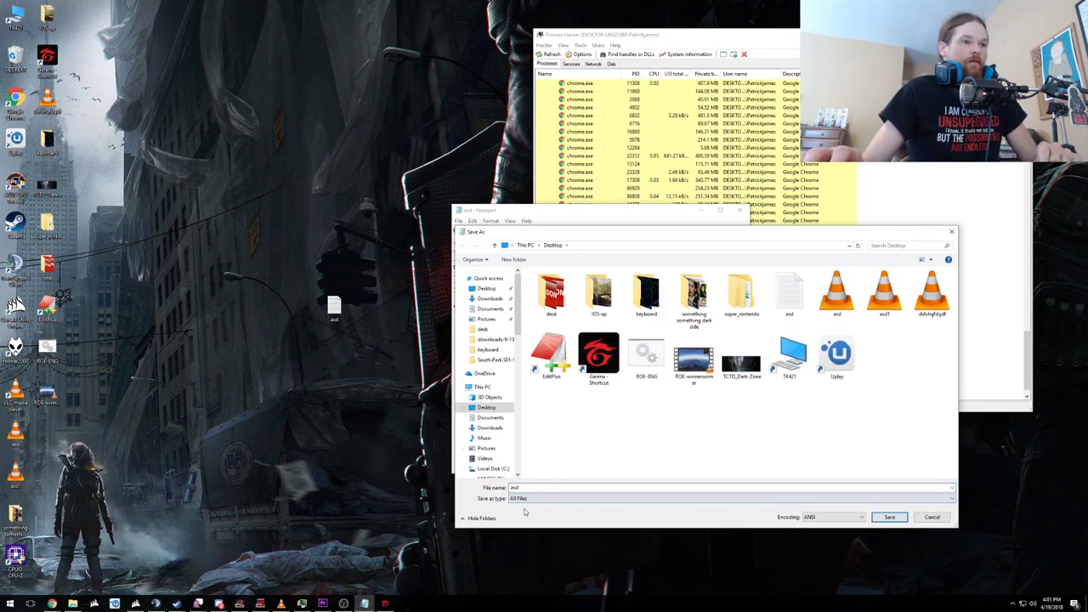
pyautogui.click(526, 487)
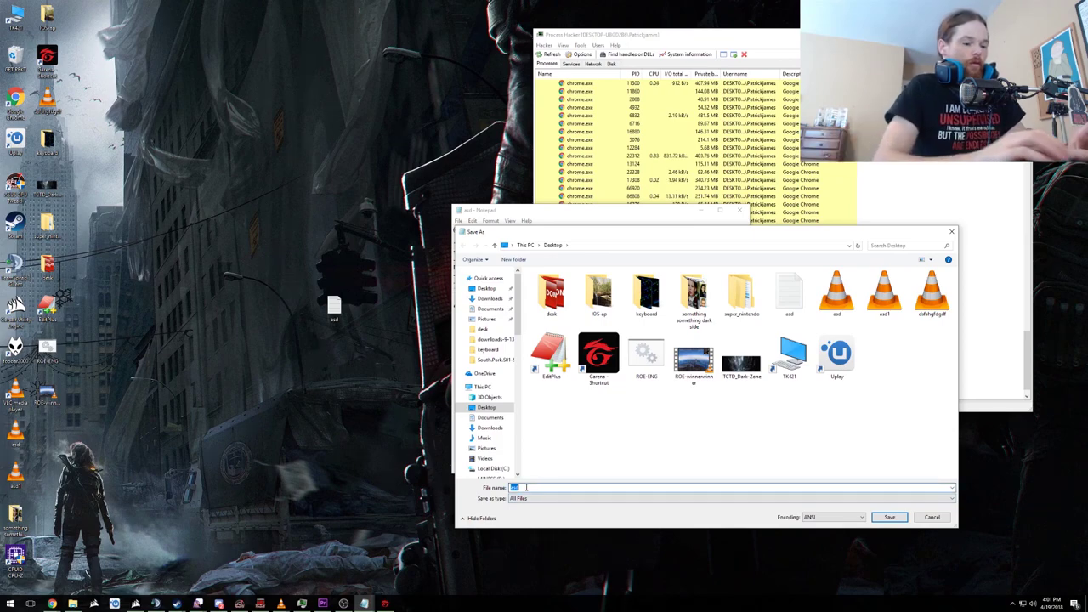
pyautogui.write('ROE-')
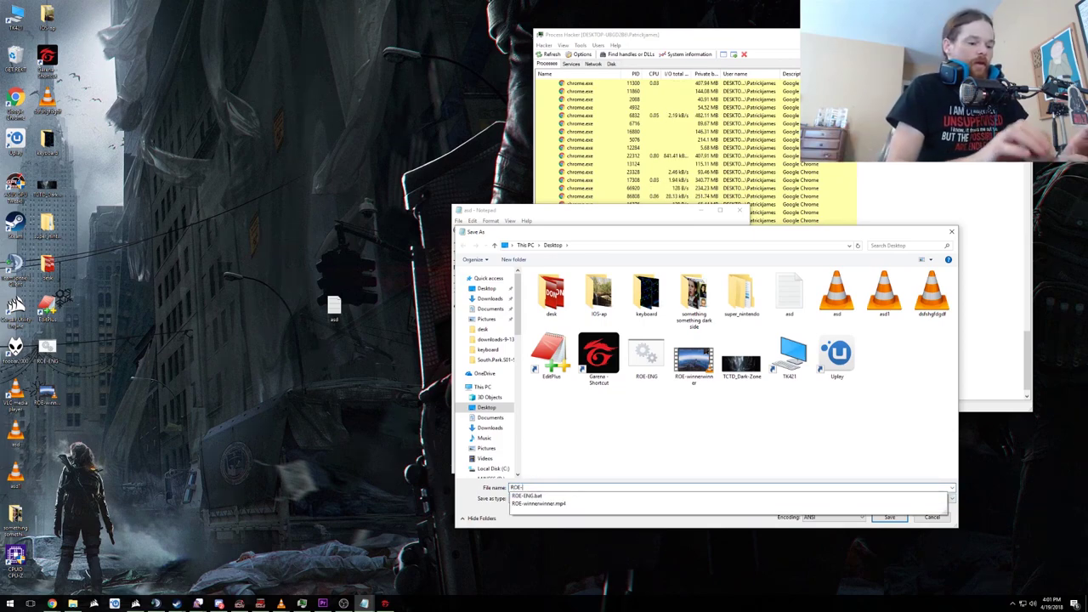
pyautogui.write('ENGLIS')
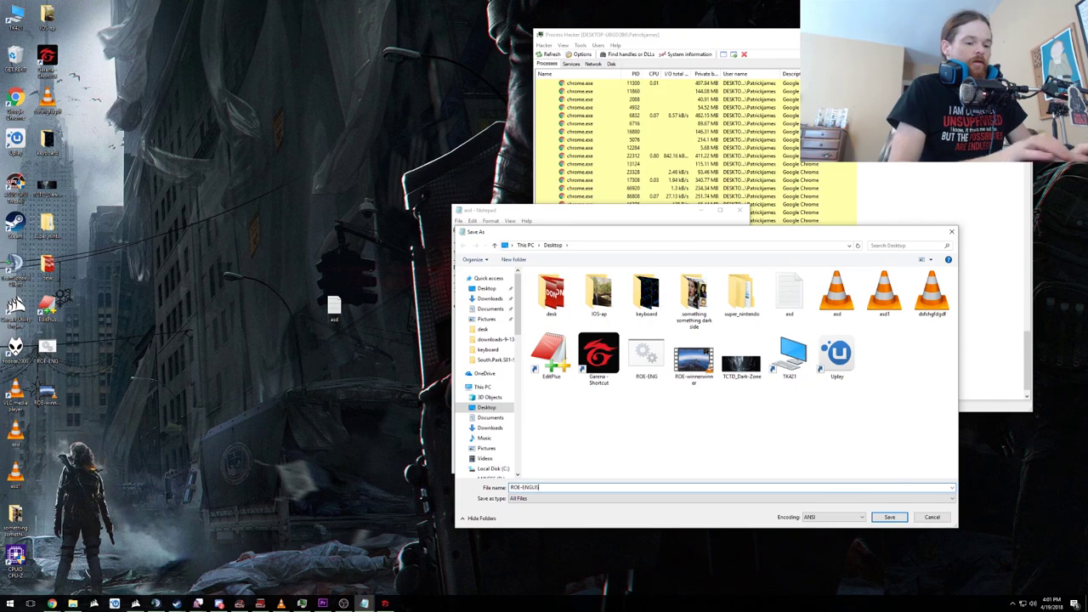
pyautogui.write('H.BAT')
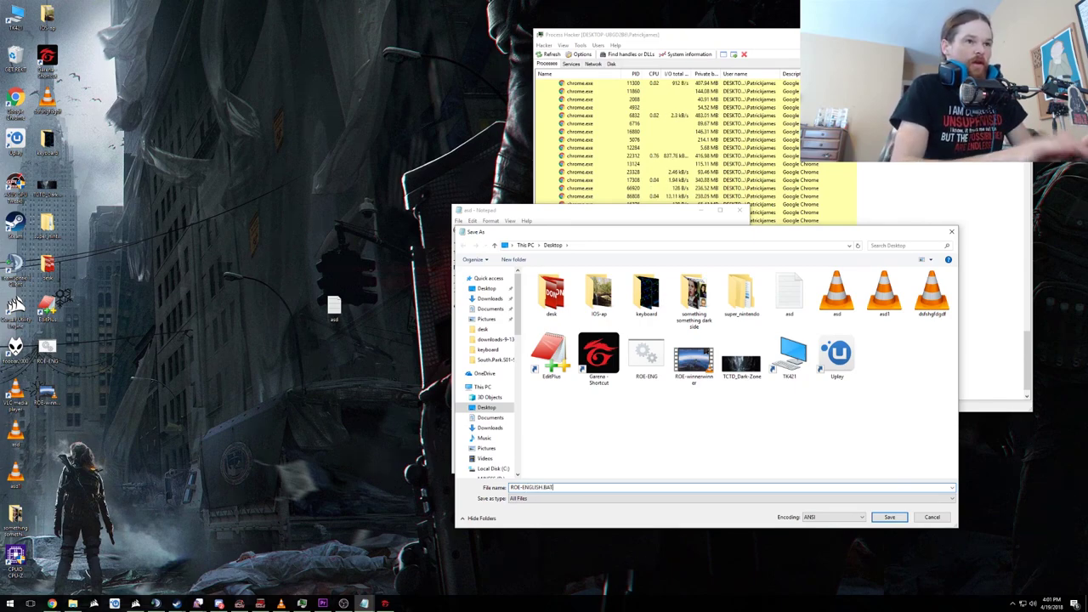
pyautogui.press('BackSpace')
pyautogui.press('BackSpace')
pyautogui.press('BackSpace')
pyautogui.write('b')
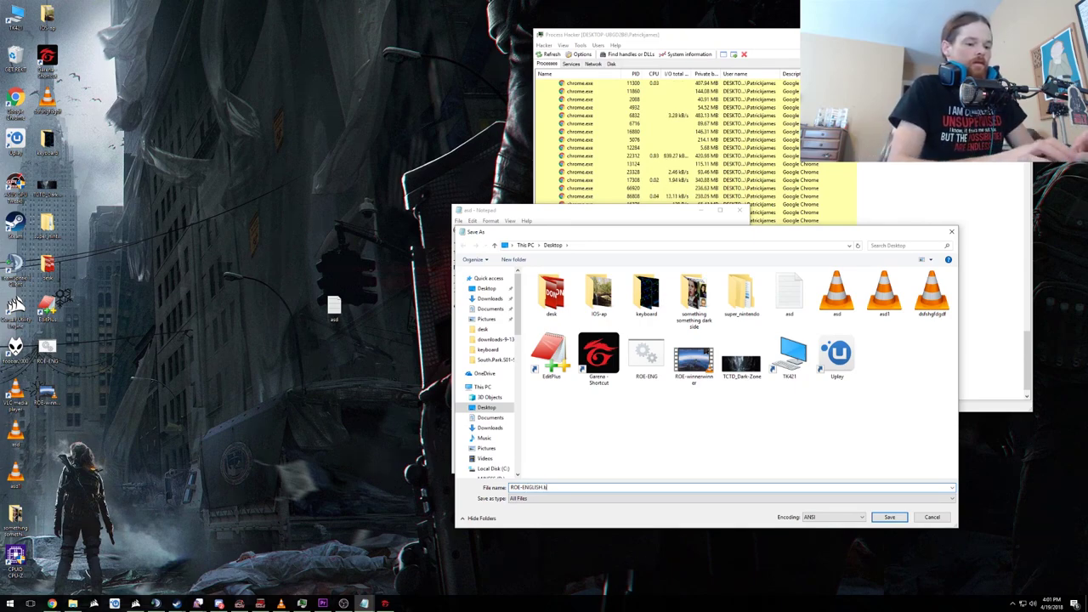
pyautogui.write('at')
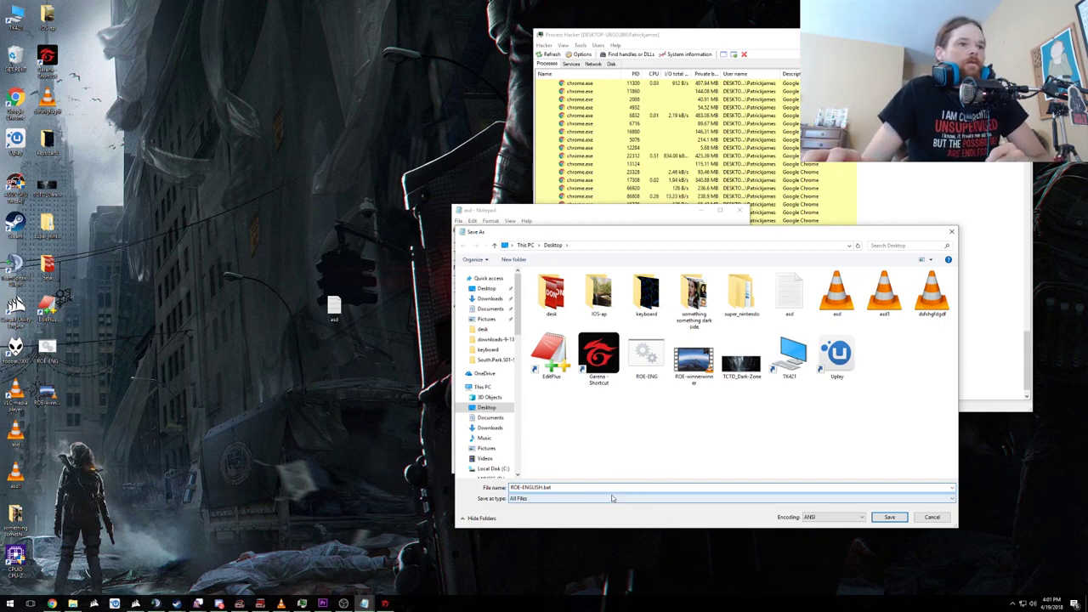
pyautogui.click(894, 518)
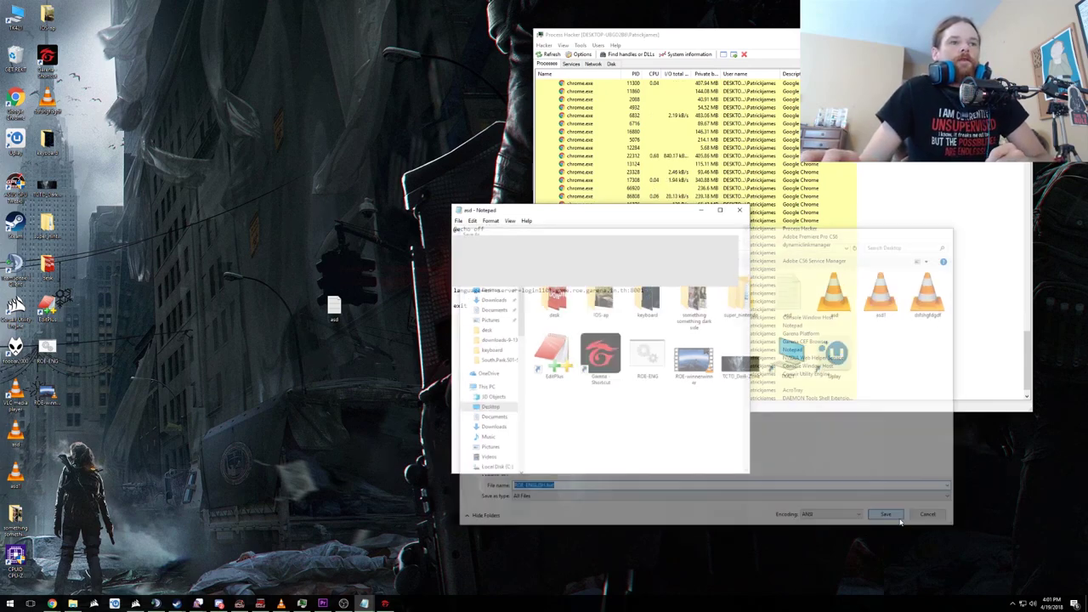
pyautogui.click(738, 210)
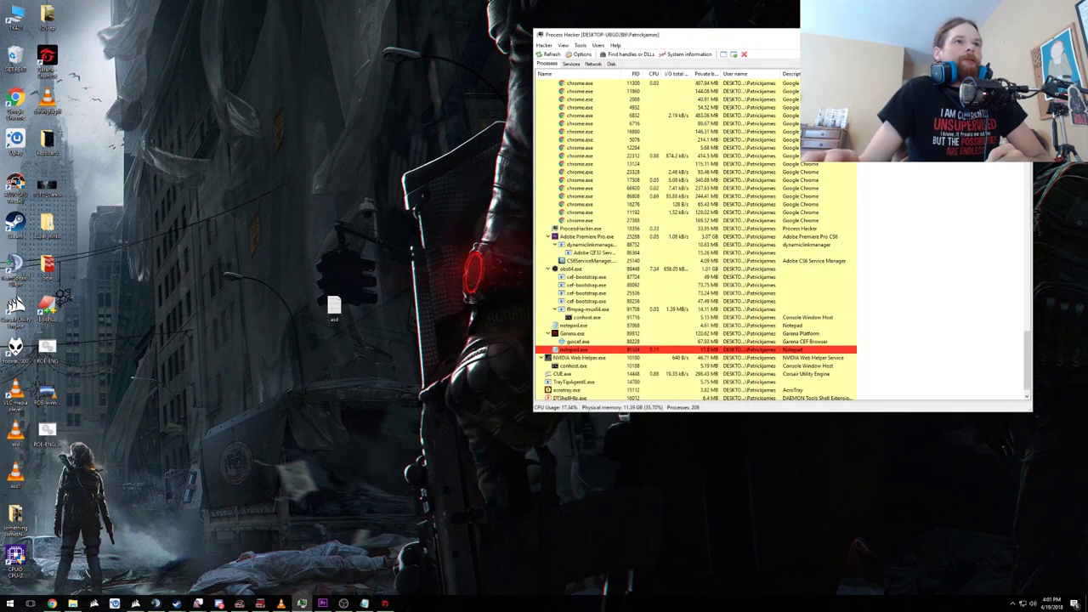
# Close Process Hacker, launch Ring of Elysium with the ROE-ENGLISH batch file and complete the game's Daily Check in
pyautogui.click(1020, 34)
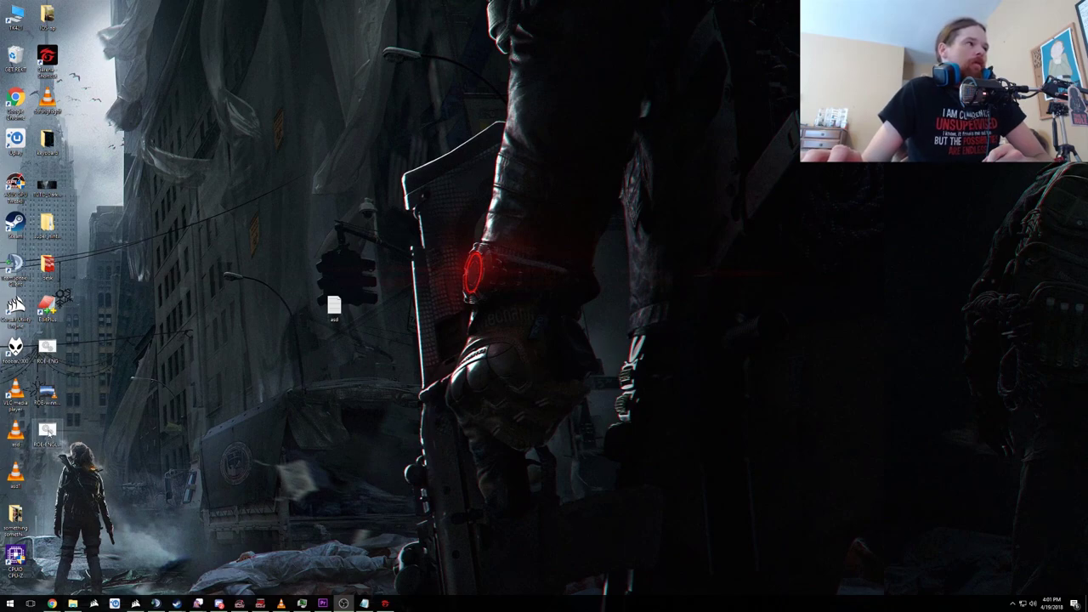
pyautogui.doubleClick(48, 432)
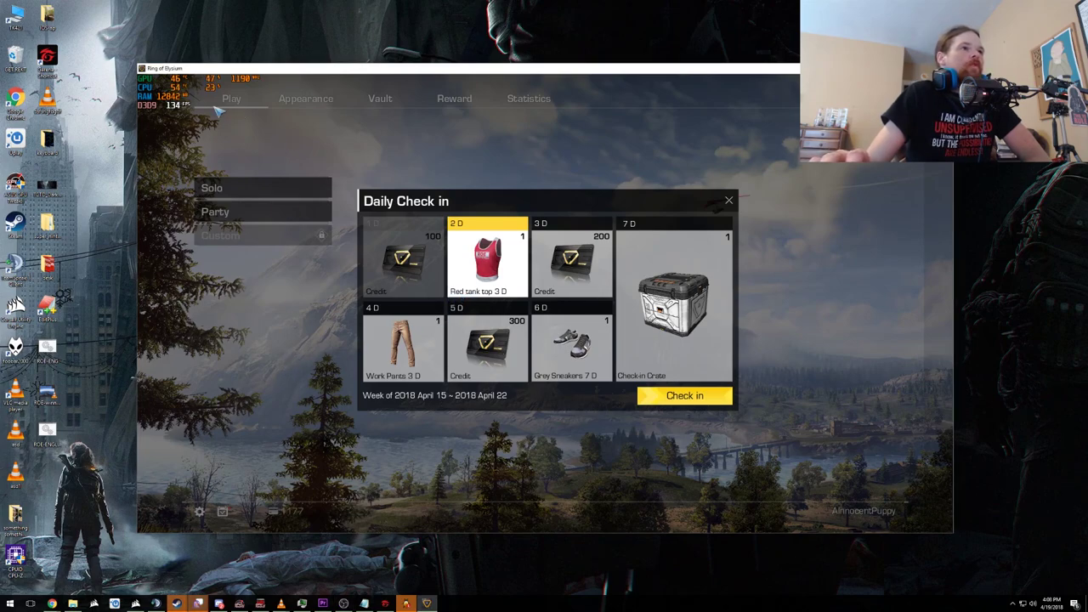
pyautogui.click(690, 404)
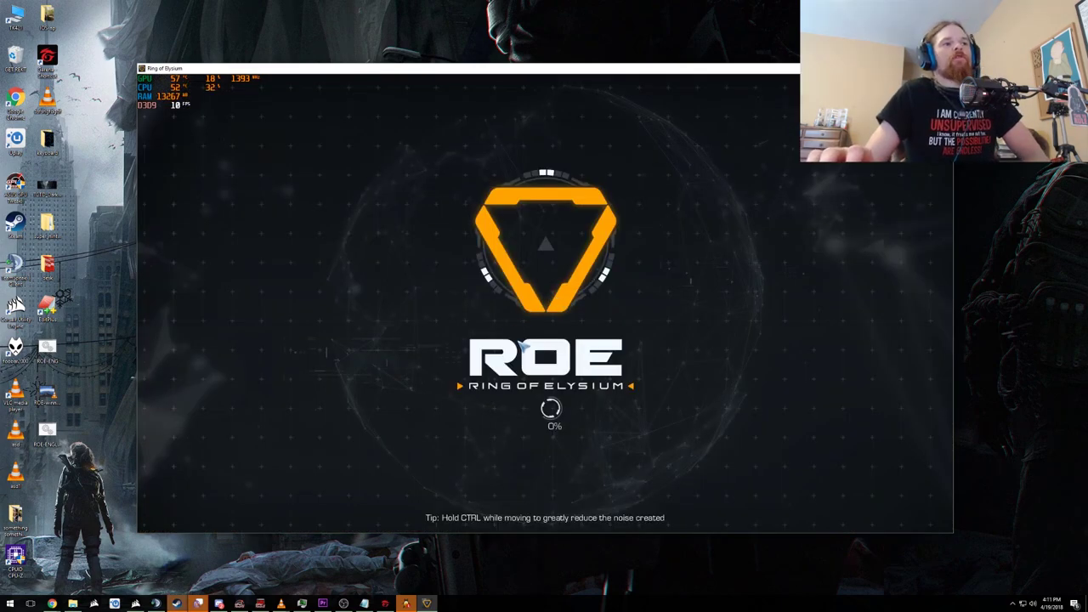